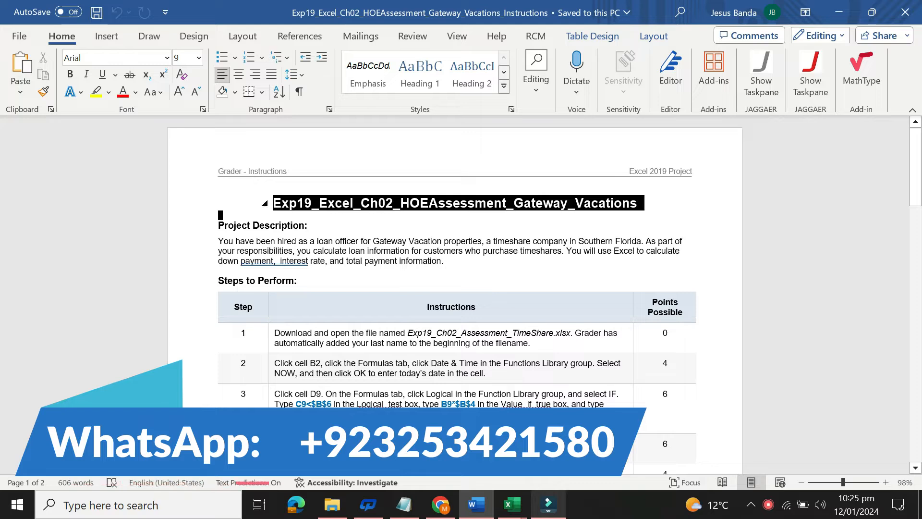
Highlight the document title Exp19_Excel_Ch02_HOEAssessment_Gateway_Vacations in yellow
left_click(540, 173)
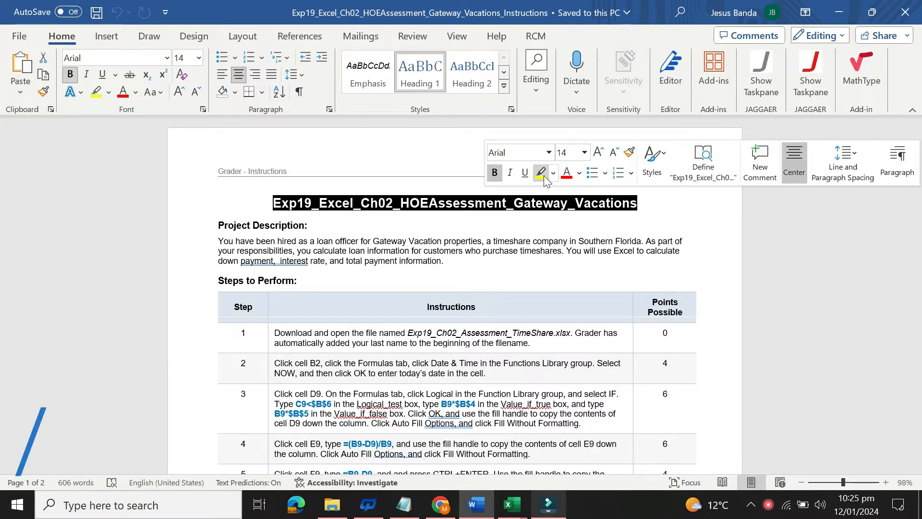
left_click(283, 200)
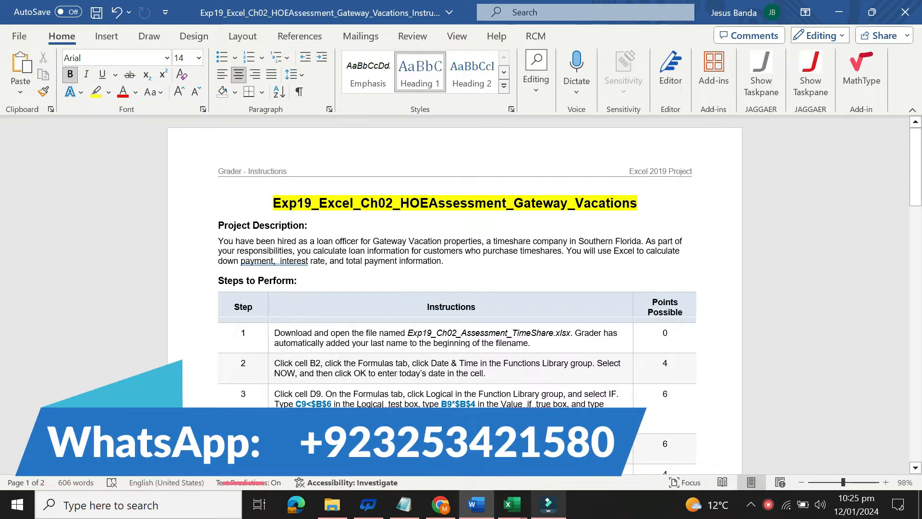
Switch to the Gateway Timeshares workbook in Excel to view it, and return to the Word instructions
mouse_move(511, 504)
left_click(485, 444)
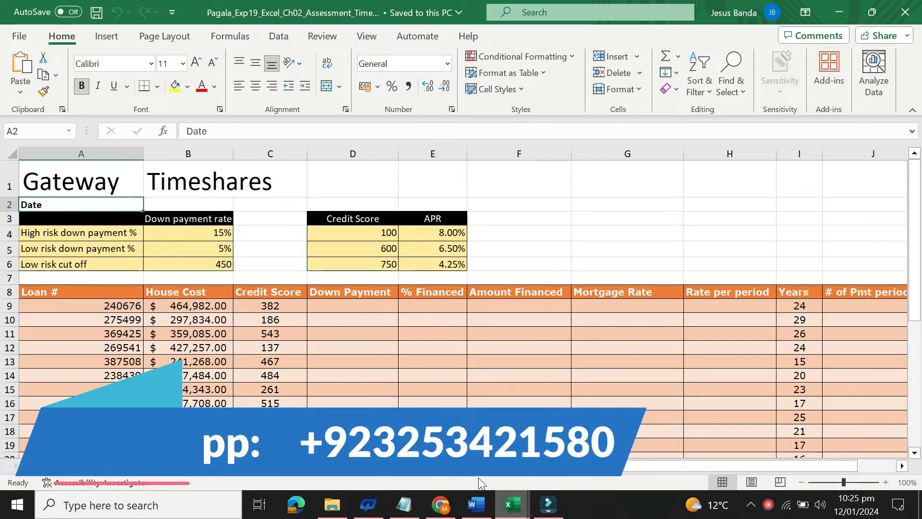
left_click(476, 504)
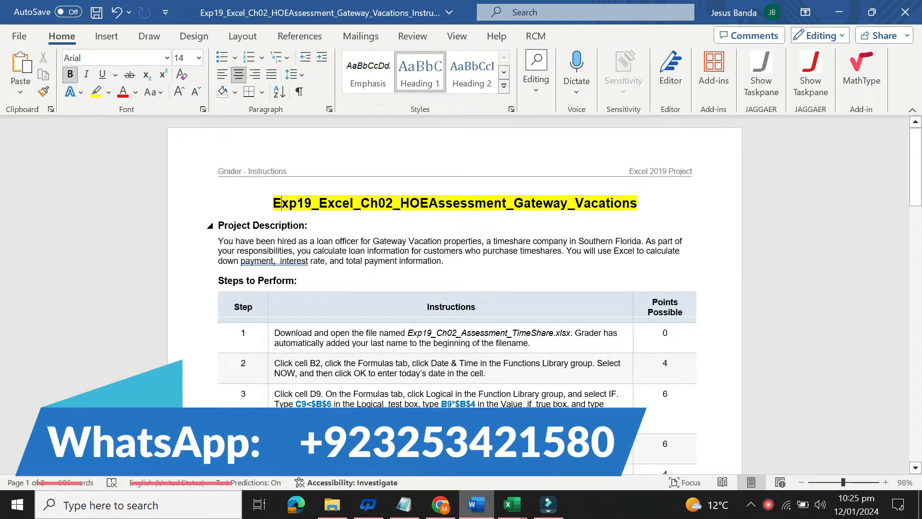
Highlight the Project Description heading and its paragraph in yellow
left_click_drag(219, 225, 299, 263)
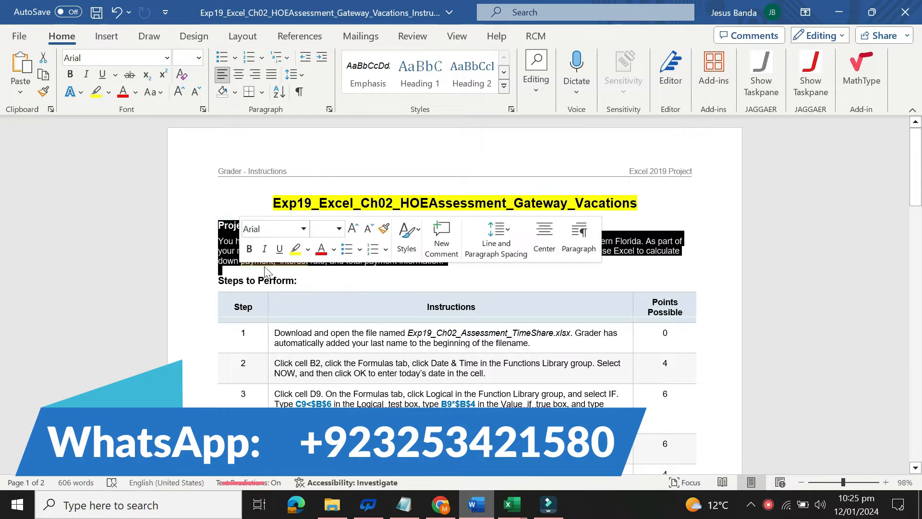
left_click(210, 225)
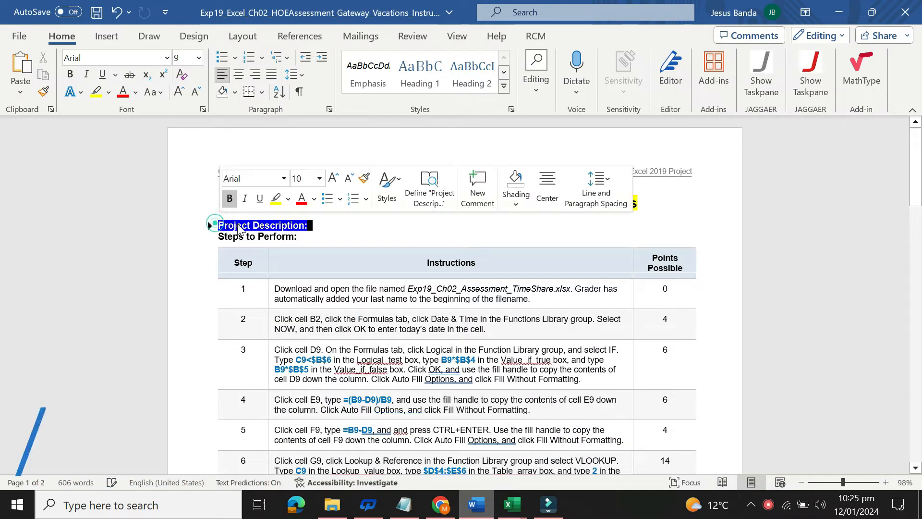
left_click(210, 226)
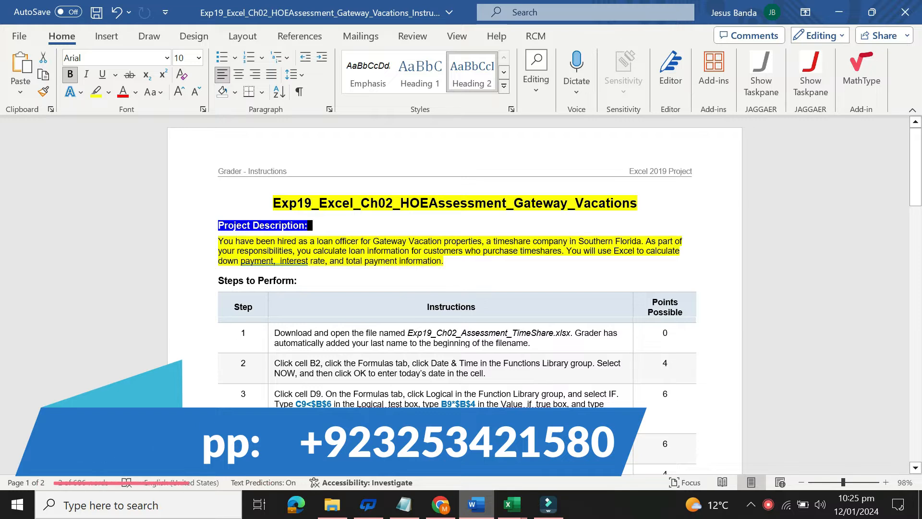
left_click(219, 239)
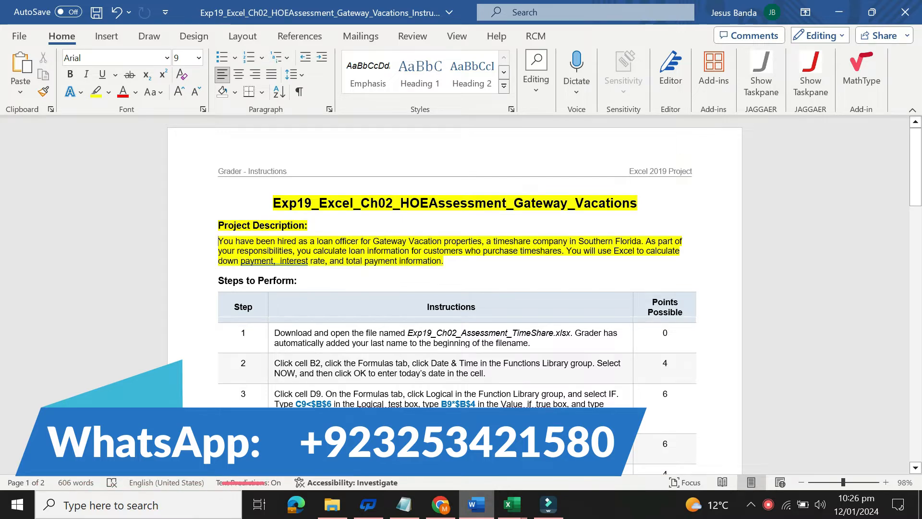
Remove the highlighting from the title, the Project Description heading and its paragraph
left_click_drag(219, 269, 275, 203)
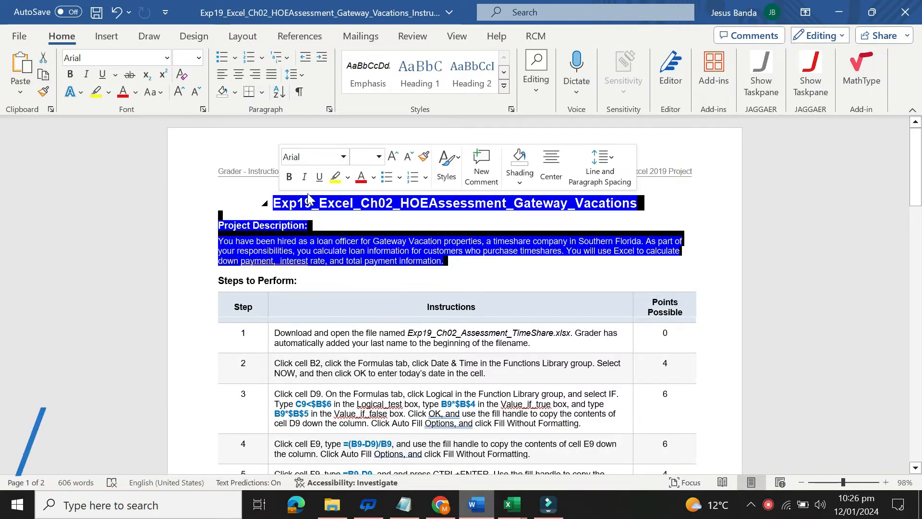
left_click(348, 177)
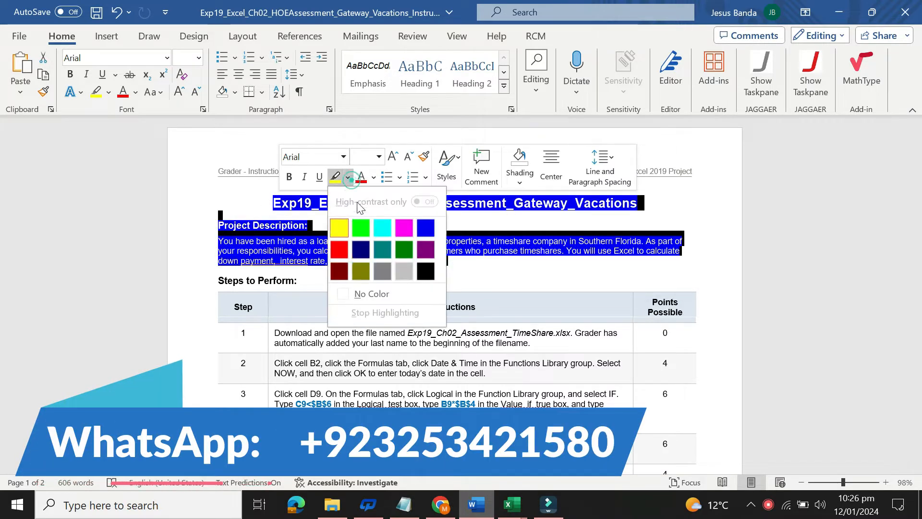
left_click(389, 293)
left_click(556, 267)
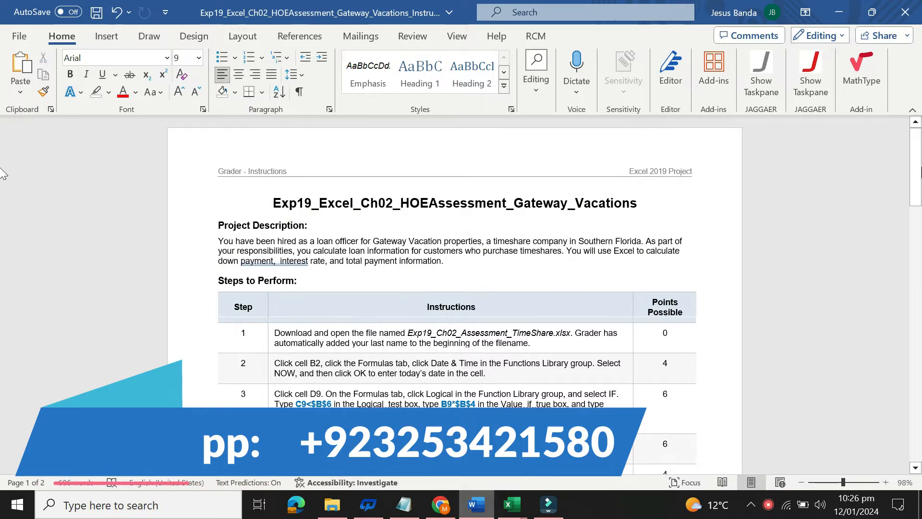
Set the step 1 instruction text in the table to 16 pt and highlight it in yellow
left_click_drag(921, 163, 921, 201)
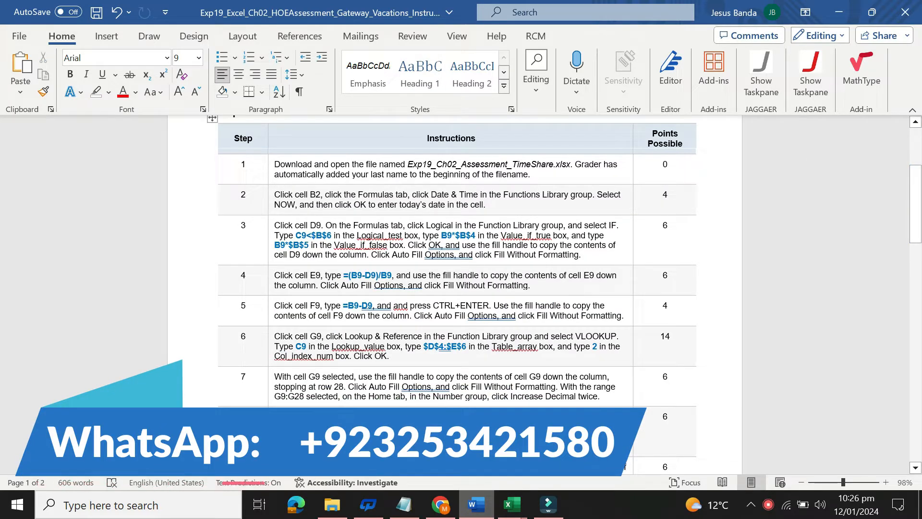
left_click(271, 167)
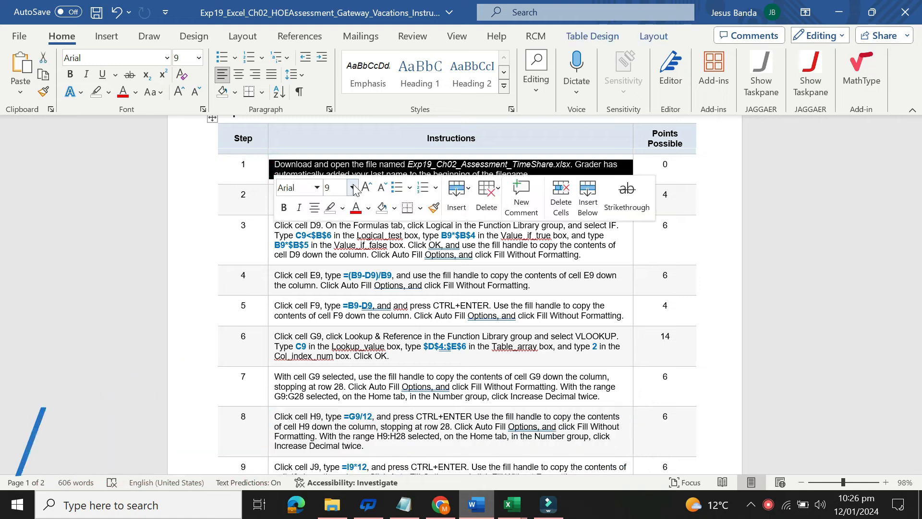
left_click(352, 186)
left_click(347, 315)
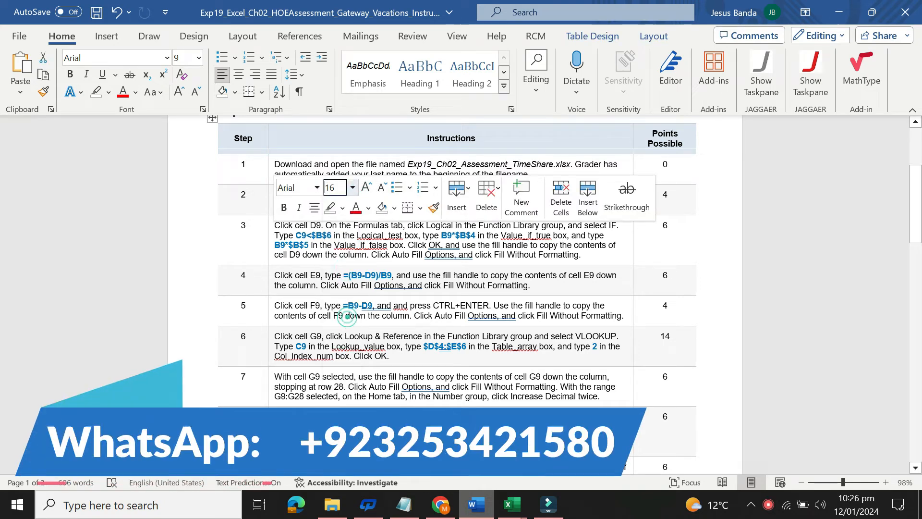
left_click(343, 207)
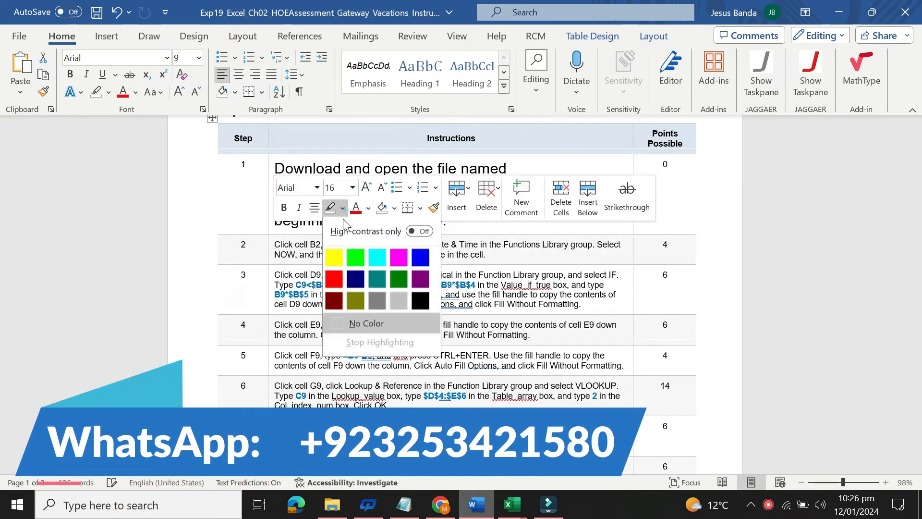
left_click(336, 254)
left_click(332, 254)
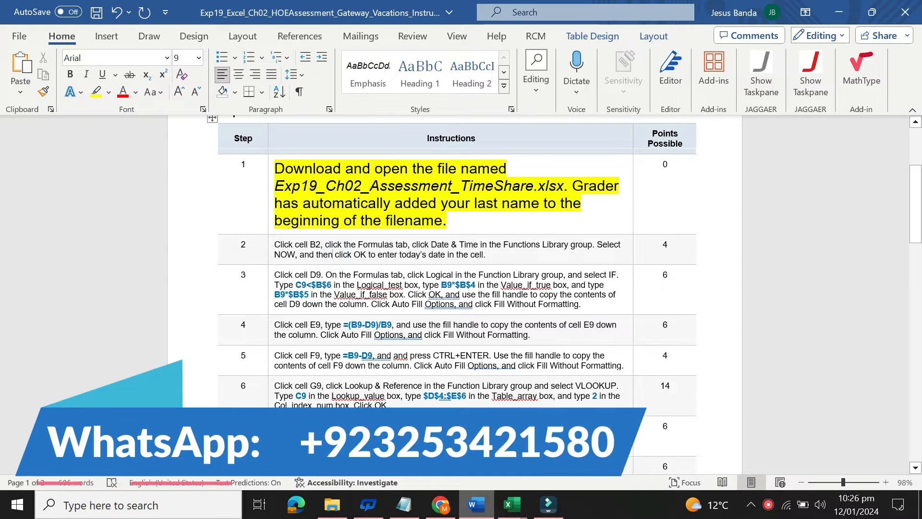
Read through the step 1 instruction about downloading and opening Exp19_Ch02_Assessment_TimeShare.xlsx, selecting its text along the way
left_click_drag(279, 165, 333, 168)
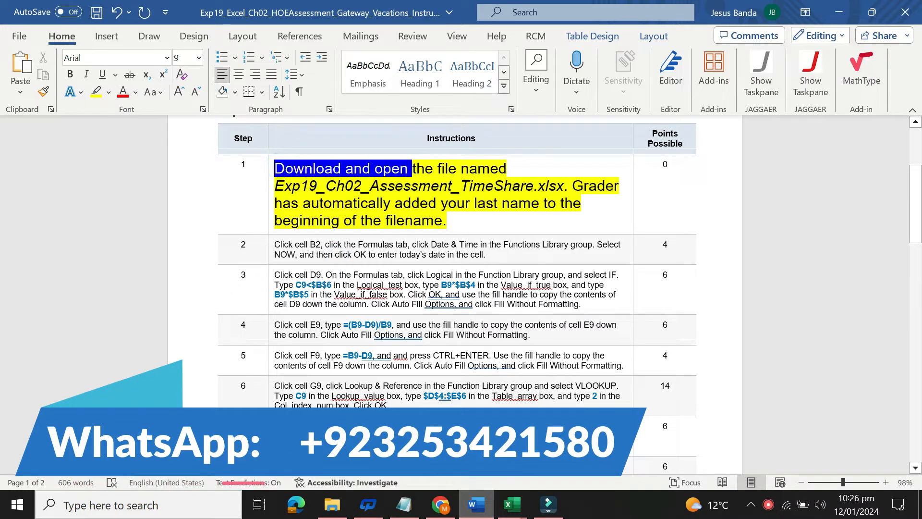
left_click_drag(460, 168, 320, 184)
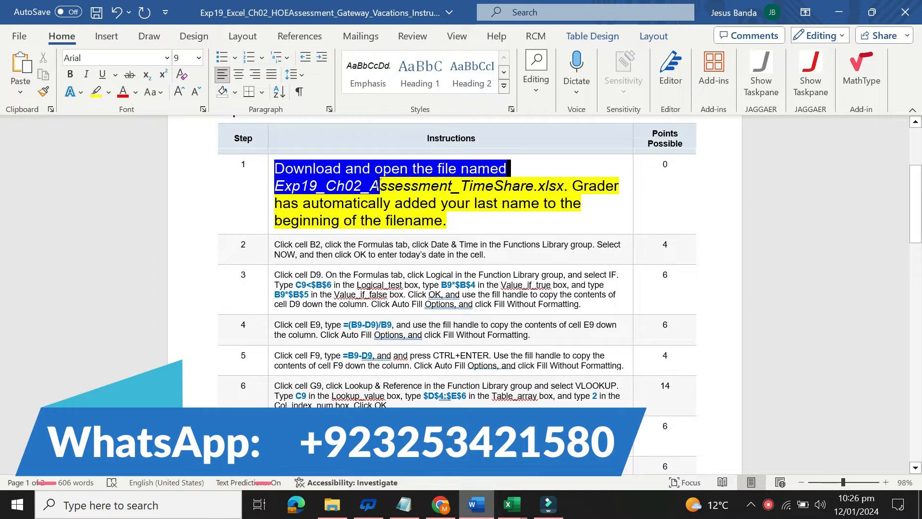
left_click_drag(507, 181, 302, 203)
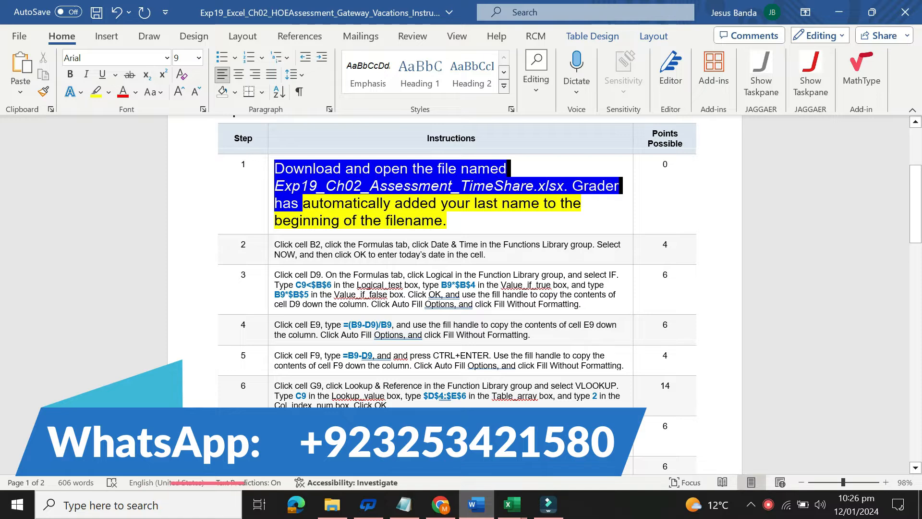
left_click_drag(378, 202, 493, 202)
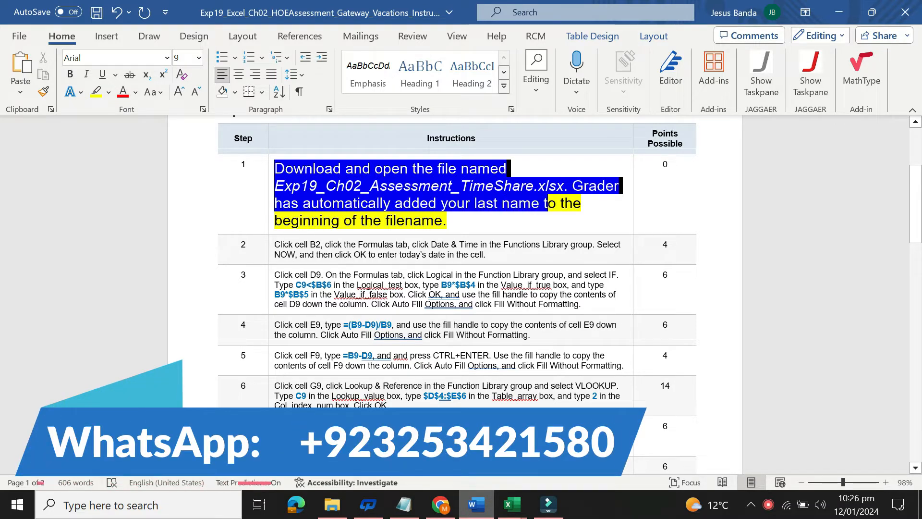
left_click_drag(568, 202, 339, 219)
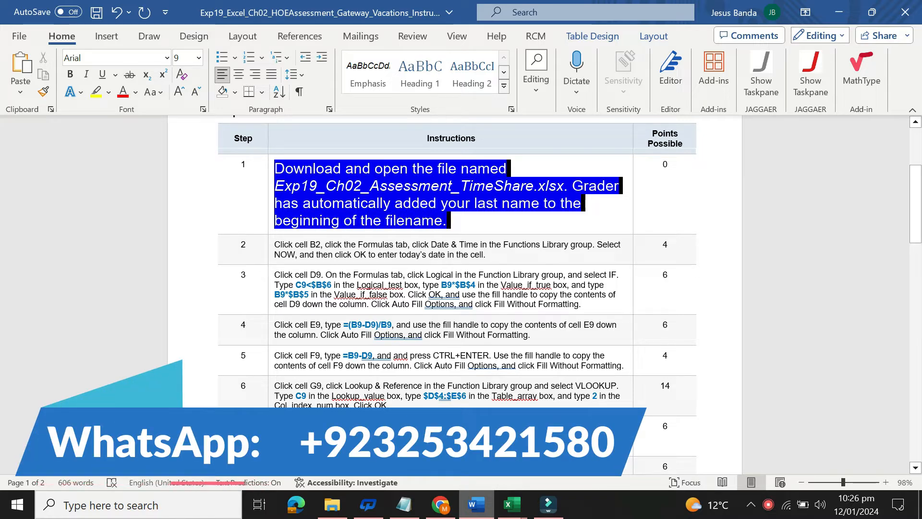
left_click_drag(449, 221, 460, 221)
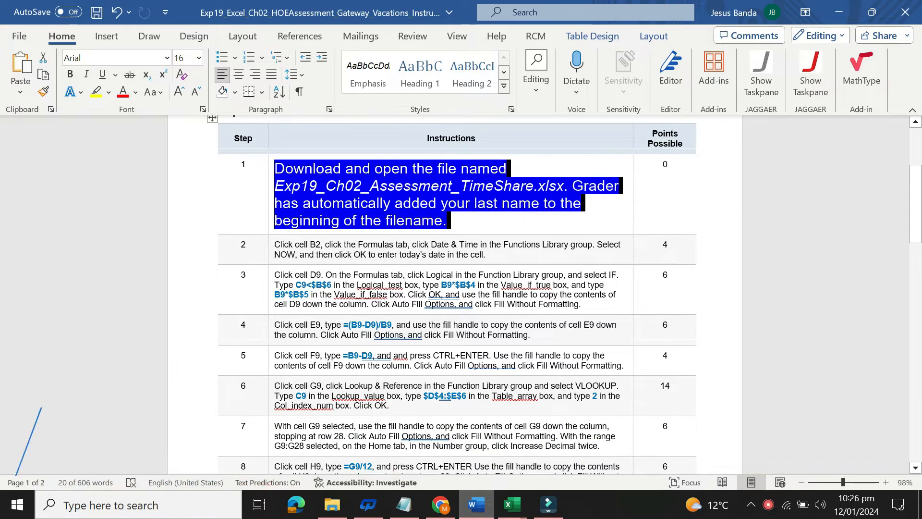
Check the timeshare assessment workbook in Excel against step 1, and go back to the Word instructions
left_click(512, 504)
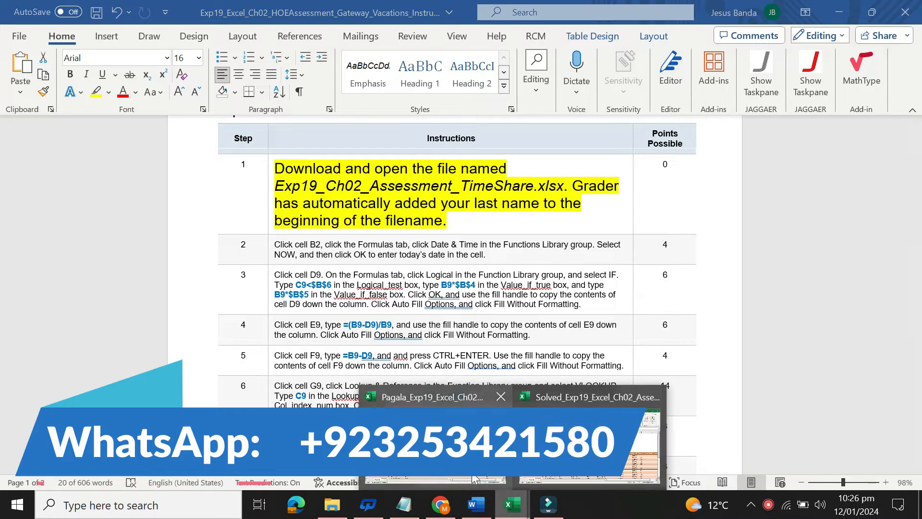
left_click(701, 473)
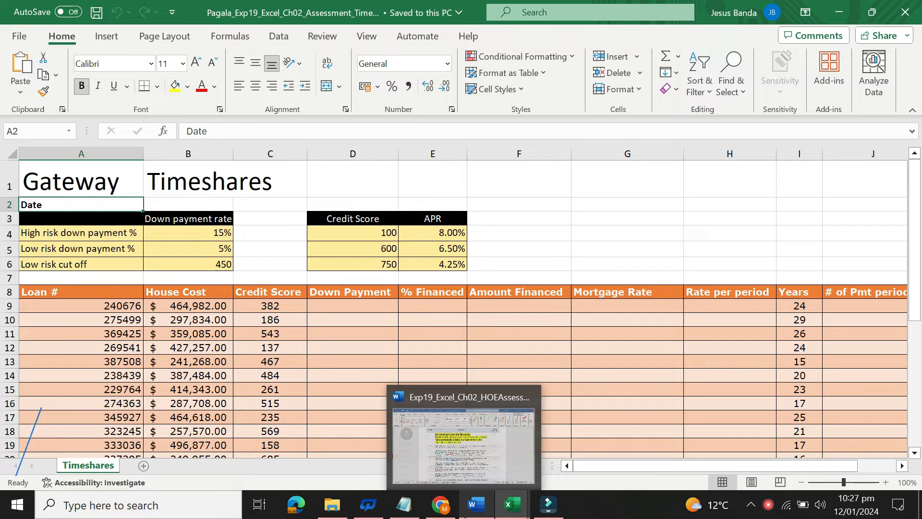
left_click(476, 504)
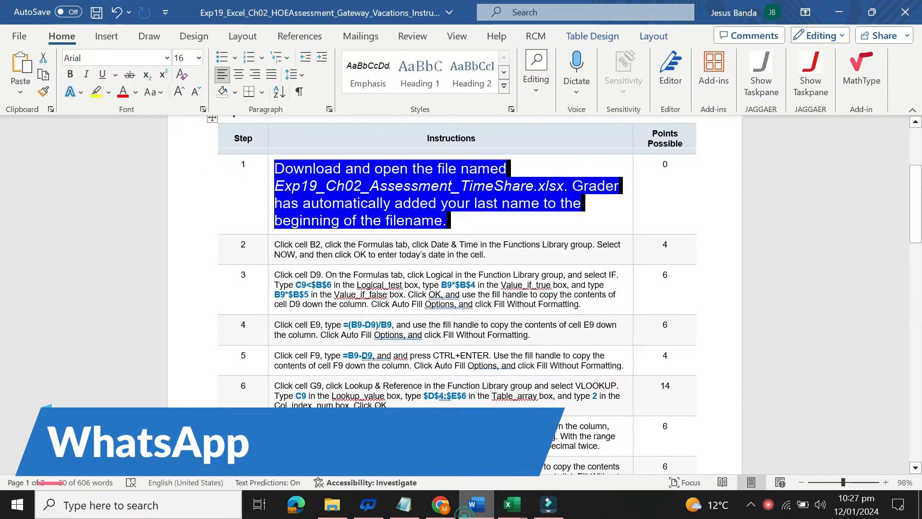
Restore the step 1 instruction text to 9 pt and remove its highlighting
left_click(271, 186)
left_click(268, 186)
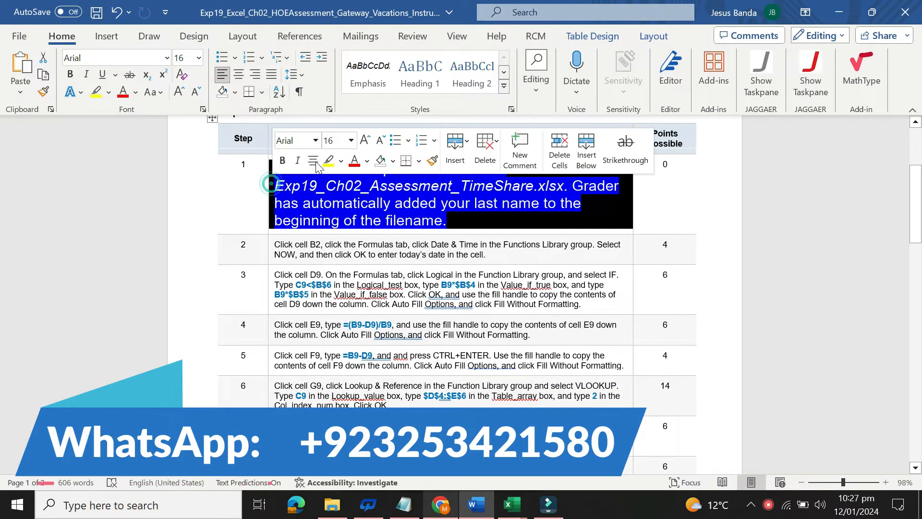
left_click(351, 140)
left_click(348, 182)
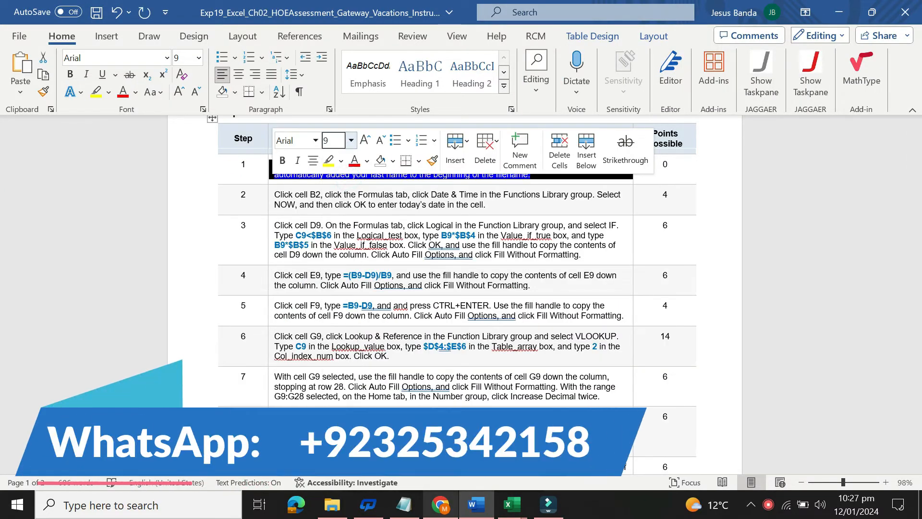
left_click(342, 160)
left_click(353, 277)
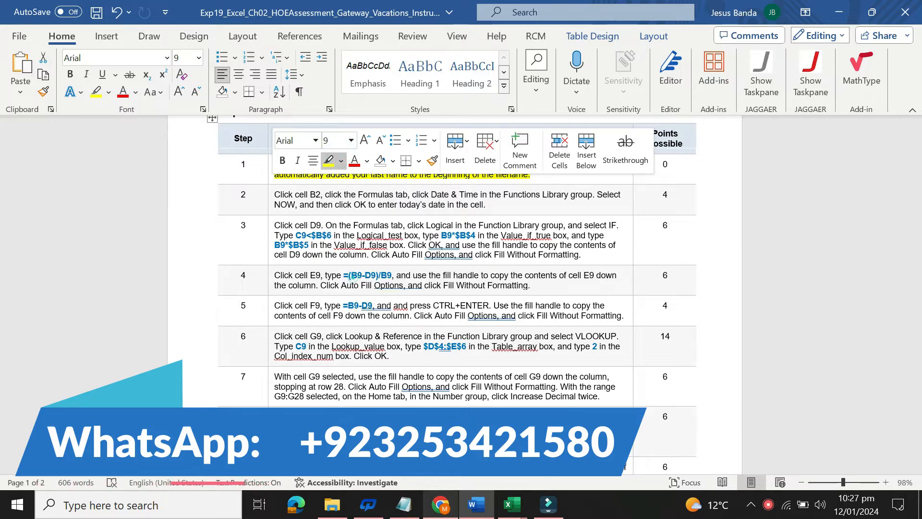
Set the step 2 instruction text to 16 pt and highlight it in yellow
left_click(269, 204)
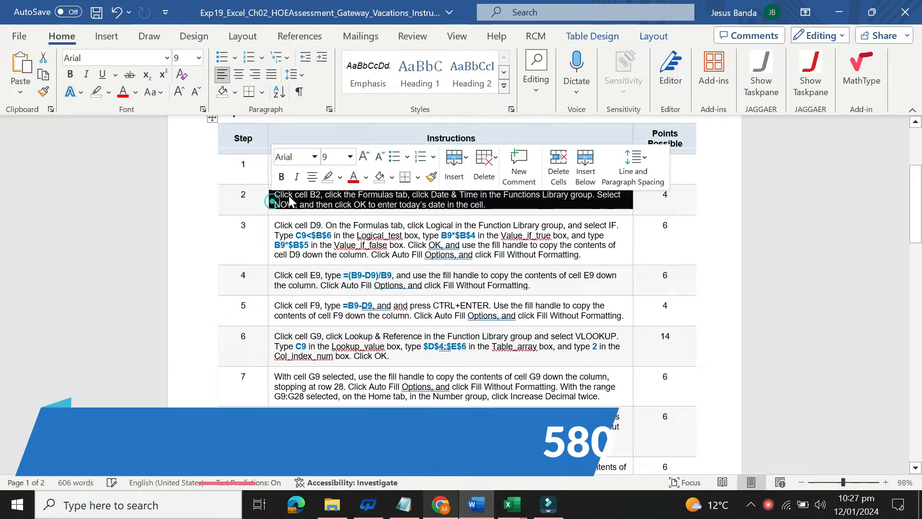
left_click(350, 157)
left_click(346, 286)
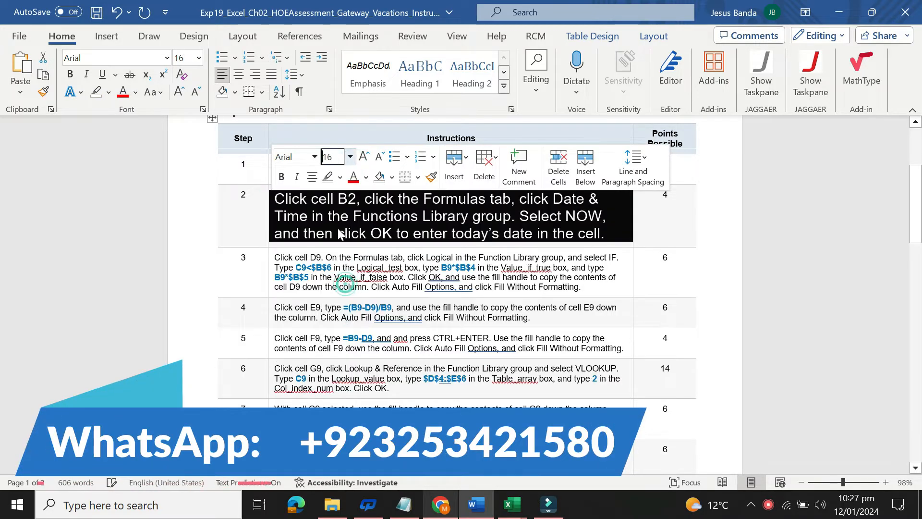
left_click(341, 178)
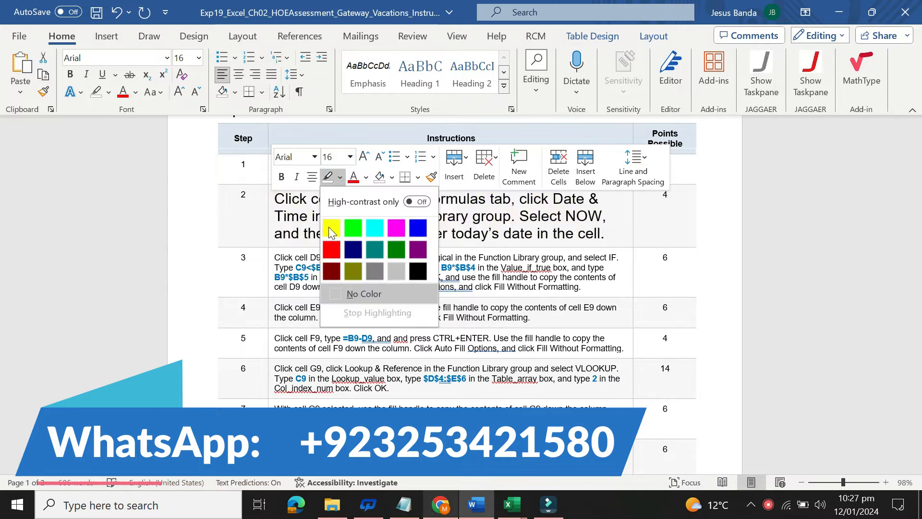
left_click(329, 226)
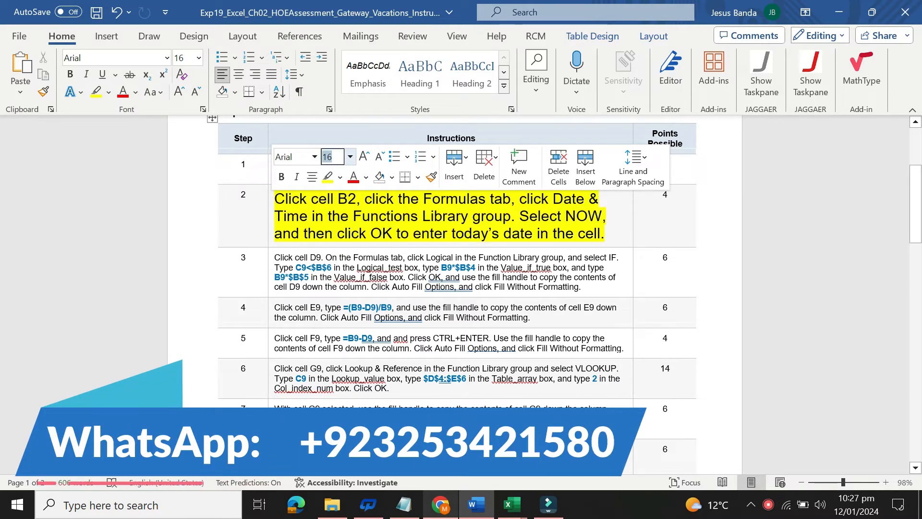
Read through the step 2 instruction about entering today's date in cell B2 with NOW, selecting its full text
left_click_drag(276, 198, 281, 199)
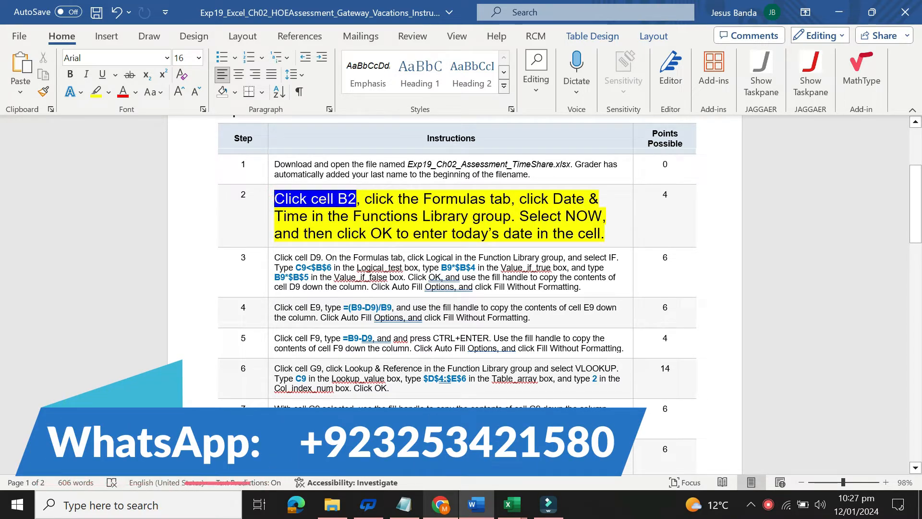
mouse_move(398, 198)
left_mouse_down()
mouse_move(588, 199)
mouse_move(489, 215)
mouse_move(329, 216)
mouse_move(565, 216)
mouse_move(402, 215)
left_mouse_up()
left_click_drag(333, 216, 503, 233)
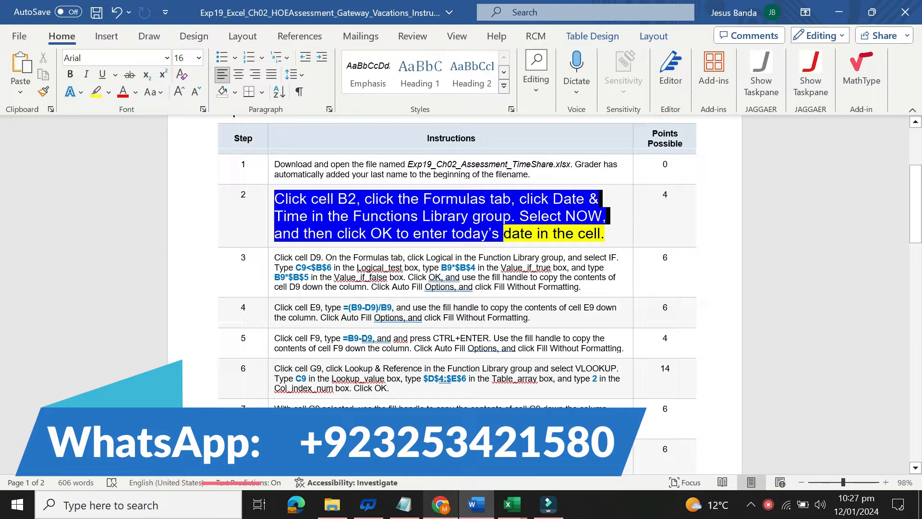
left_click_drag(605, 233, 604, 234)
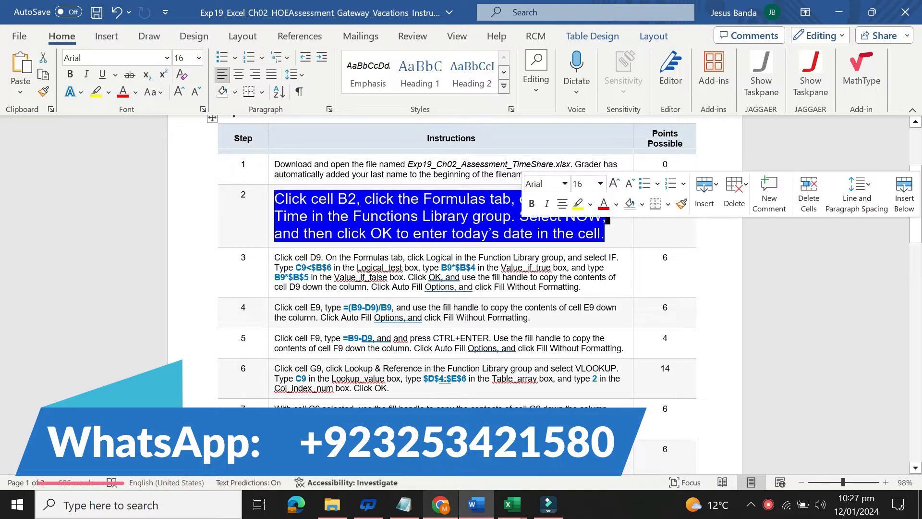
Switch to the timeshare workbook in Excel and enter today's date in cell B2 with the TODAY function
left_click(512, 504)
left_click(435, 437)
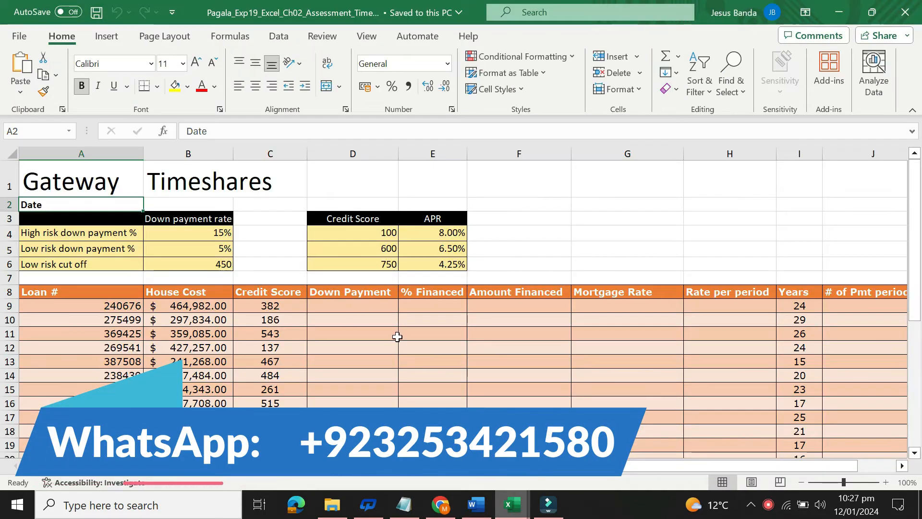
mouse_move(476, 504)
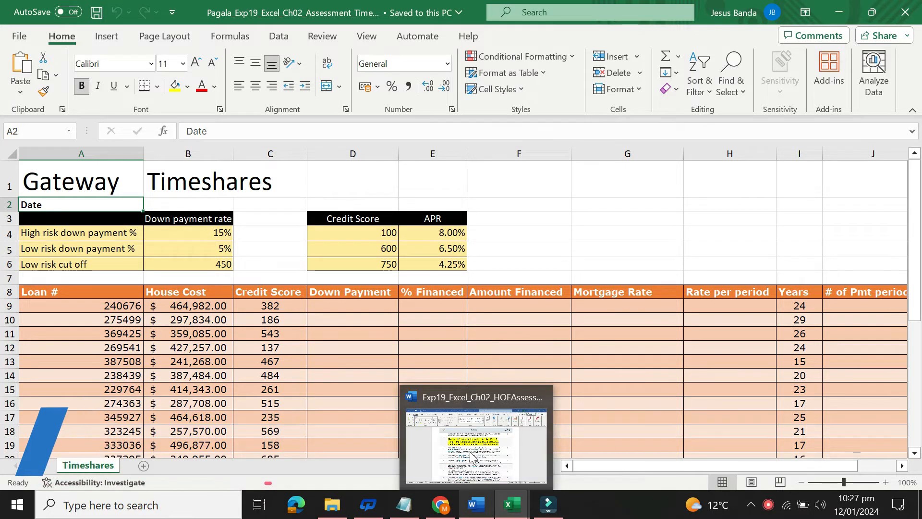
left_click(475, 442)
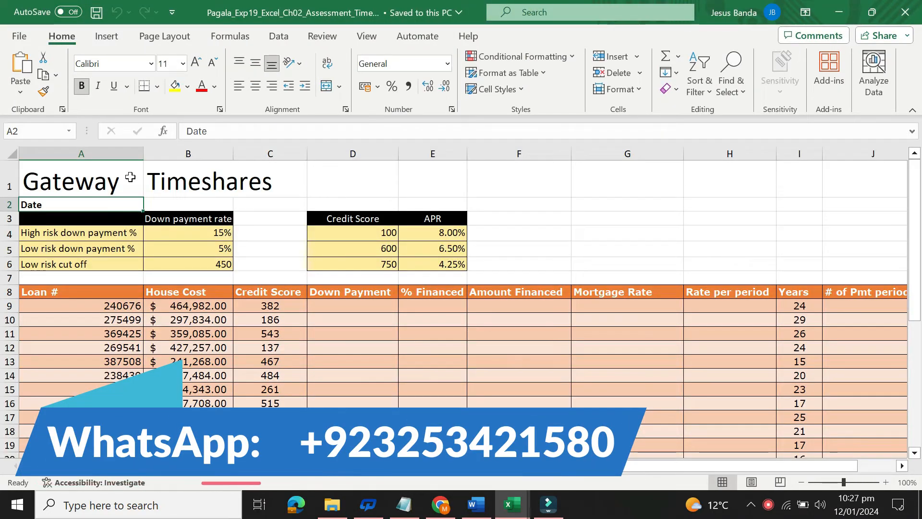
left_click(181, 203)
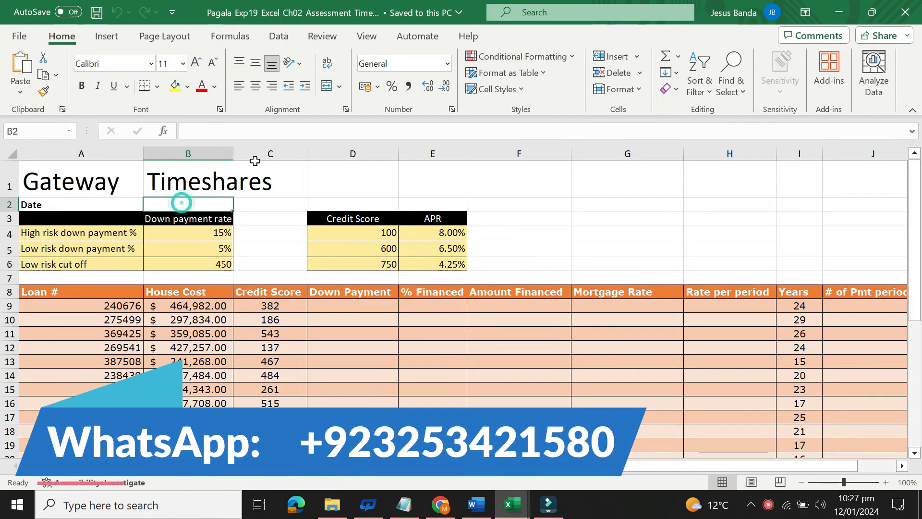
left_click(285, 129)
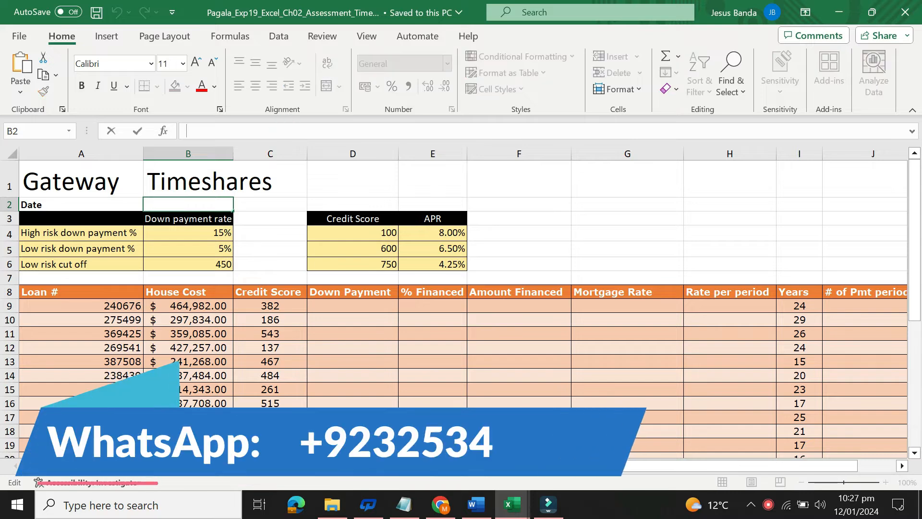
type("=toda")
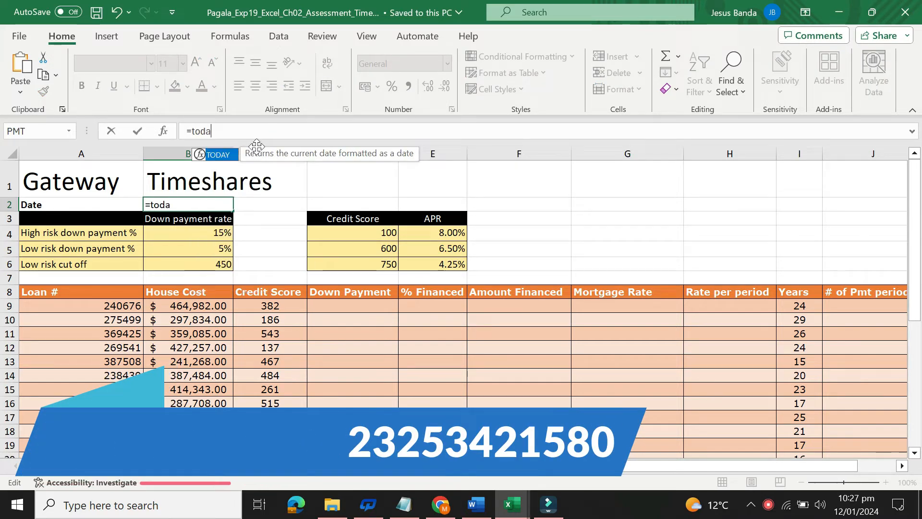
double_click(219, 154)
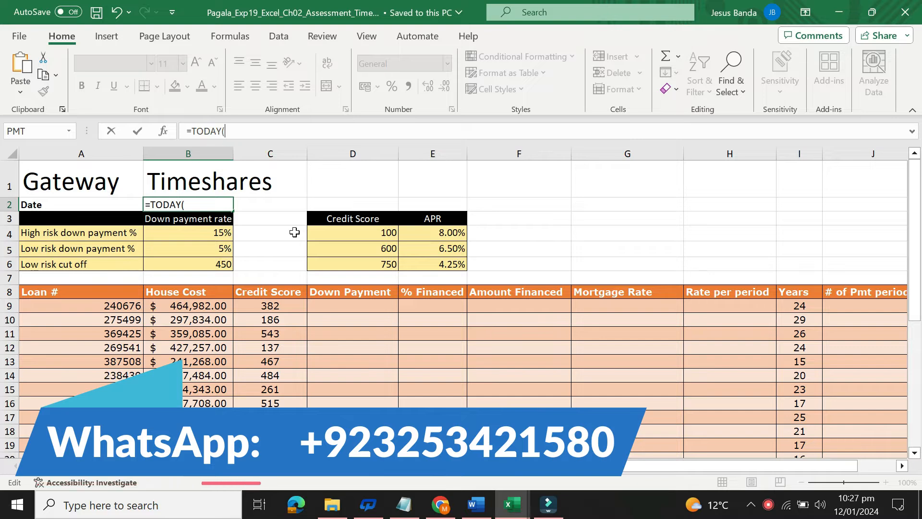
key("Return")
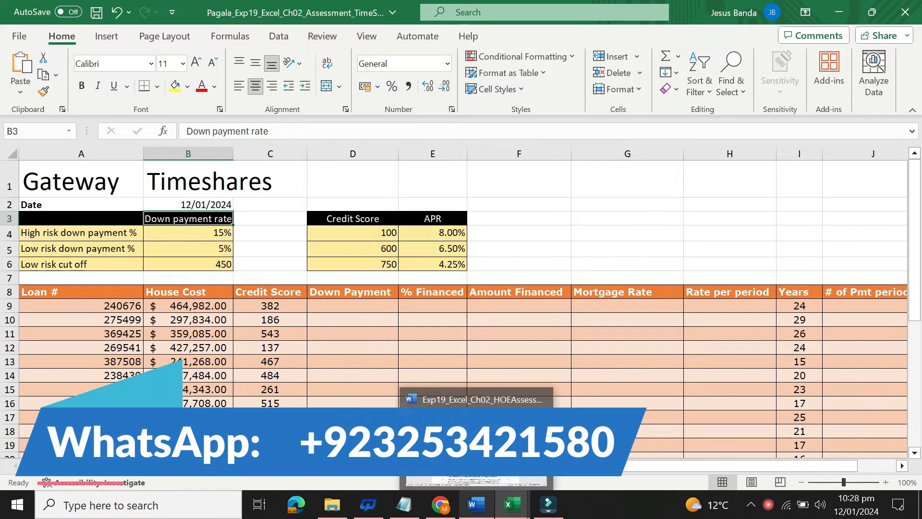
Go back to the Word instructions, restore the step 2 text to 9 pt and remove its highlighting
left_click(477, 504)
mouse_move(269, 213)
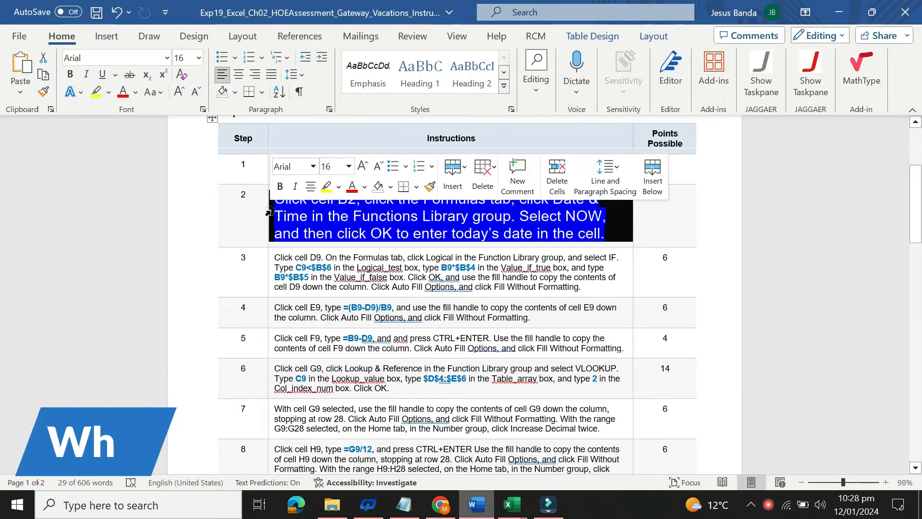
left_click(348, 167)
left_click(342, 202)
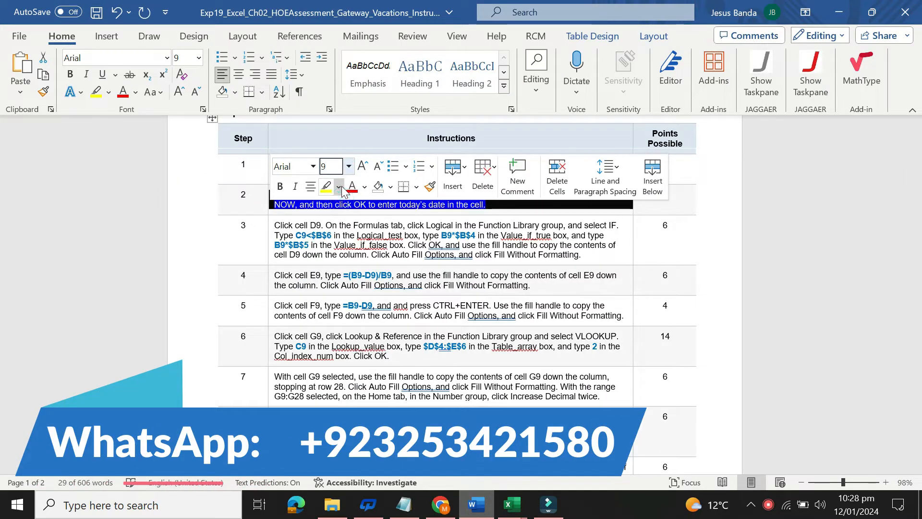
left_click(339, 187)
left_click(350, 303)
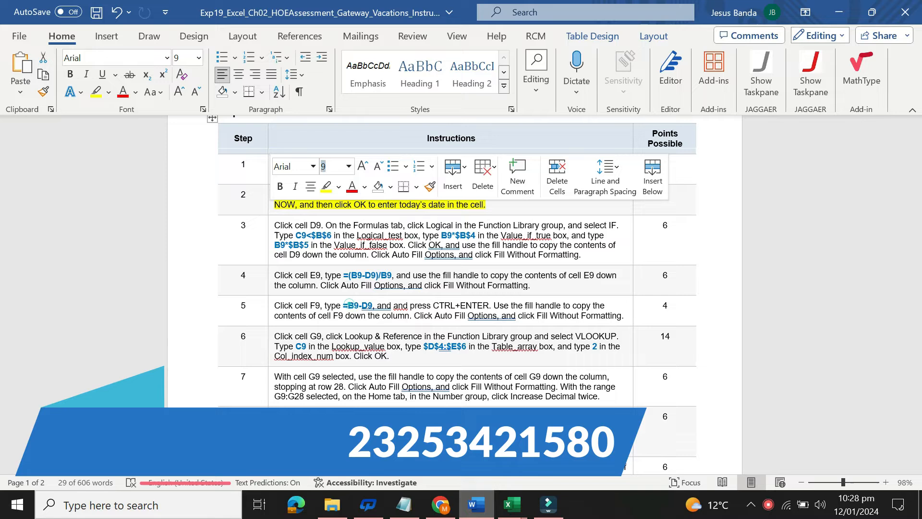
Set the step 3 instruction text to 16 pt and highlight it in yellow
left_click(271, 243)
left_click(349, 198)
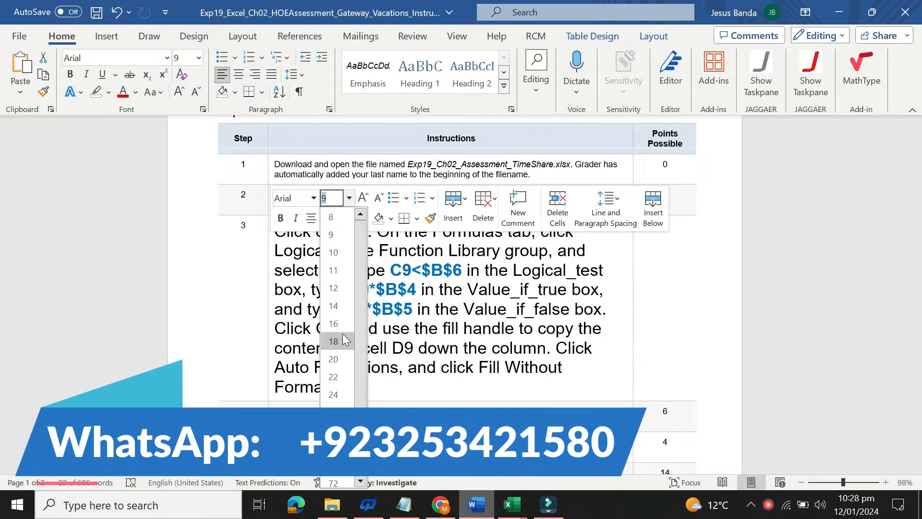
left_click(341, 325)
left_click(338, 222)
left_click(335, 260)
Read through the step 3 instruction about the IF function in cell D9, selecting its full text
left_click_drag(274, 229, 358, 230)
left_click(285, 231)
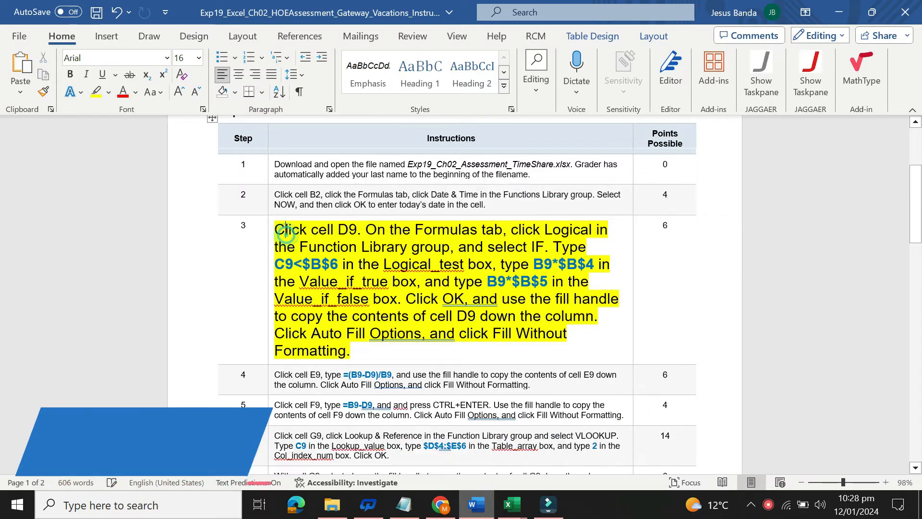
key("alt")
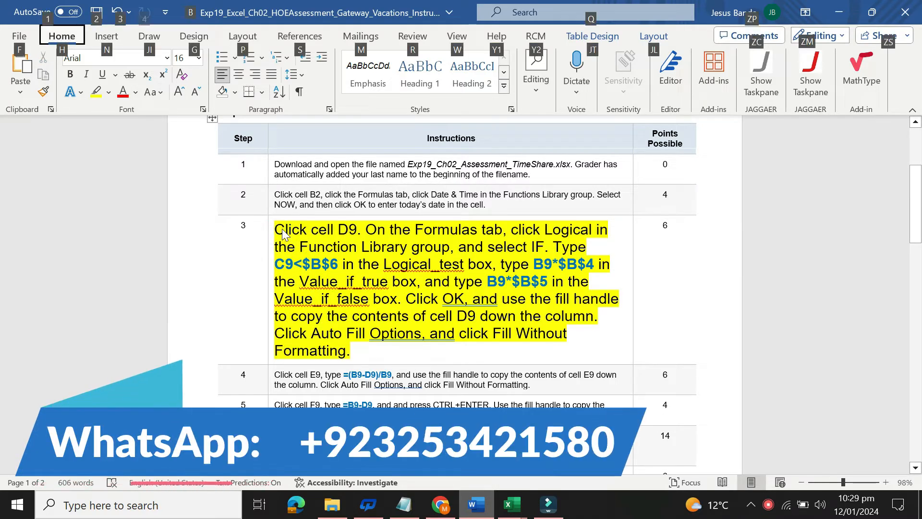
left_click(281, 228)
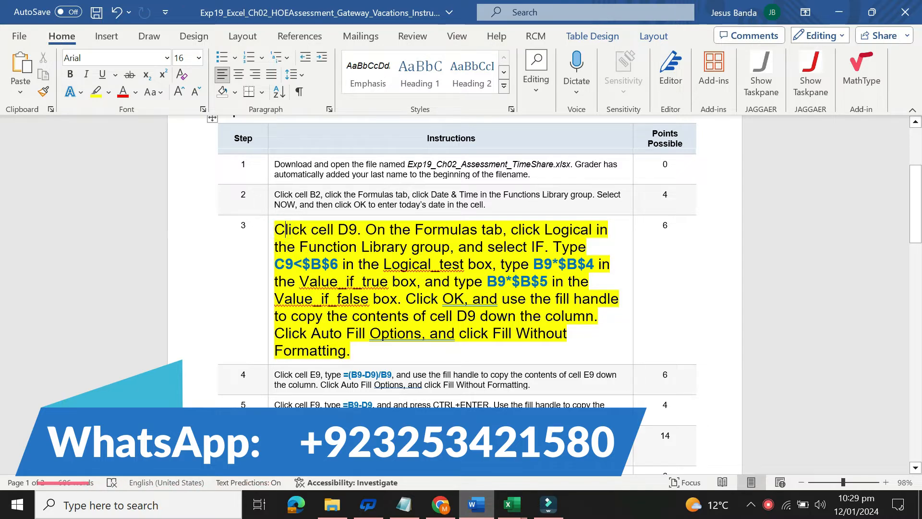
left_click_drag(274, 230, 351, 350)
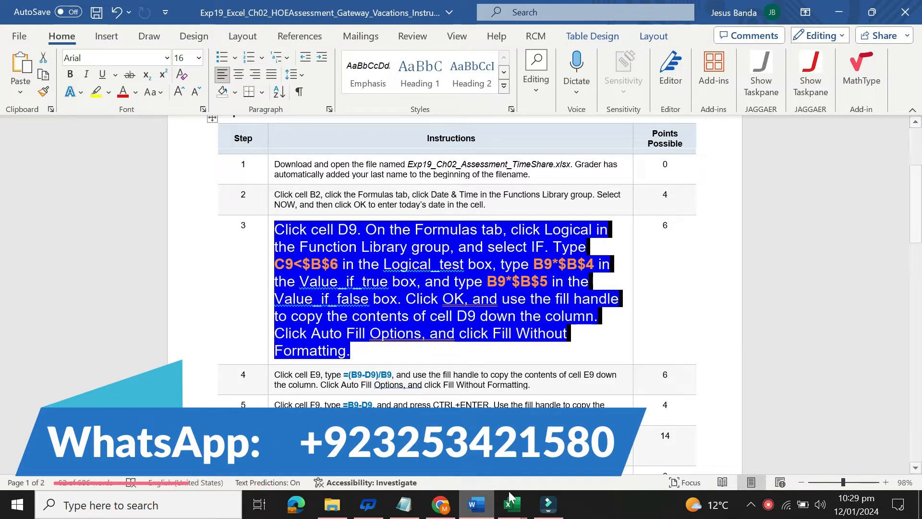
Switch to the timeshare workbook in Excel and enter =IF(C9<$B$6,B9*$B$4,B9*$B$5) in cell D9
left_click(515, 506)
left_click(439, 440)
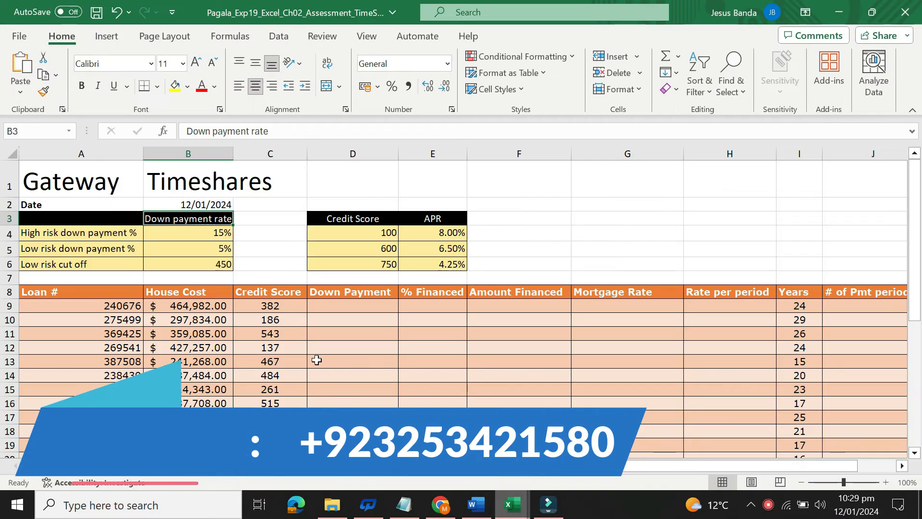
left_click(329, 306)
left_click(276, 130)
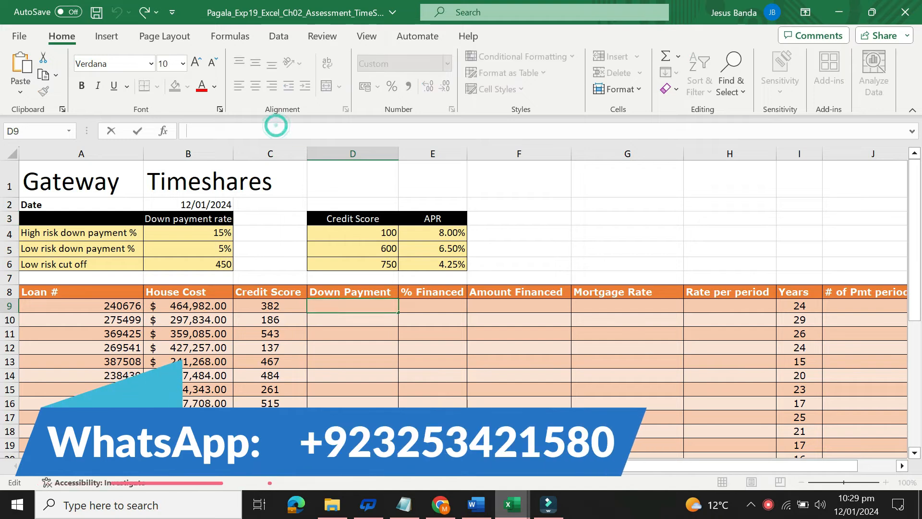
type("=IF(C9<$B$6,B9*$B$4,B9*$B$5)")
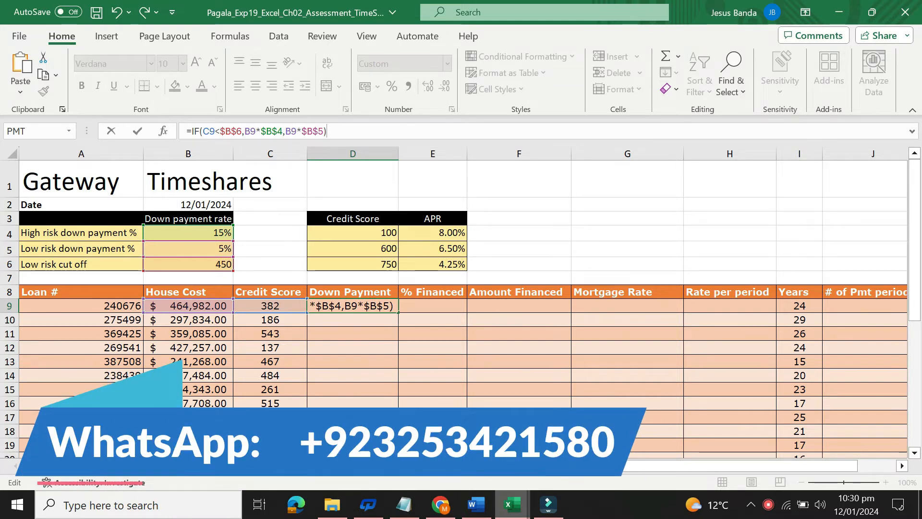
key("Return")
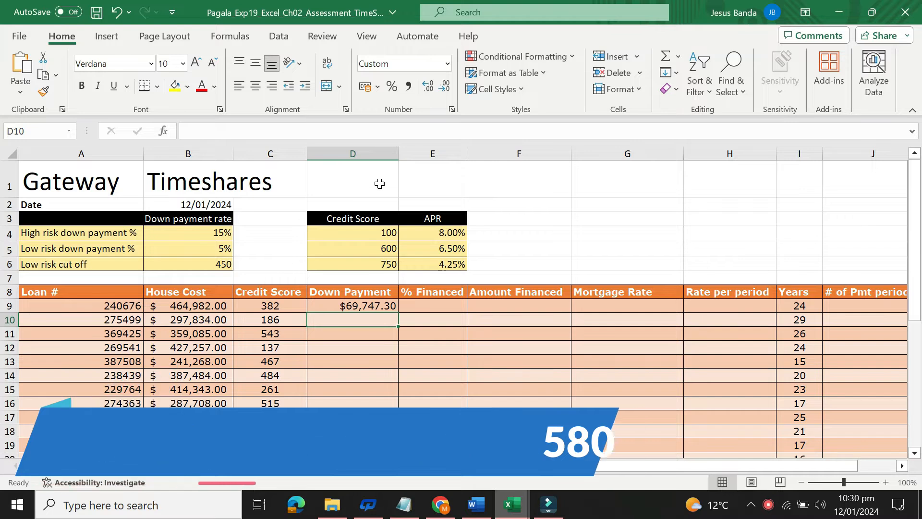
Fill the D9 formula down the Down Payment column and clear the surplus copy from cell D29 in the Total row
left_click(387, 305)
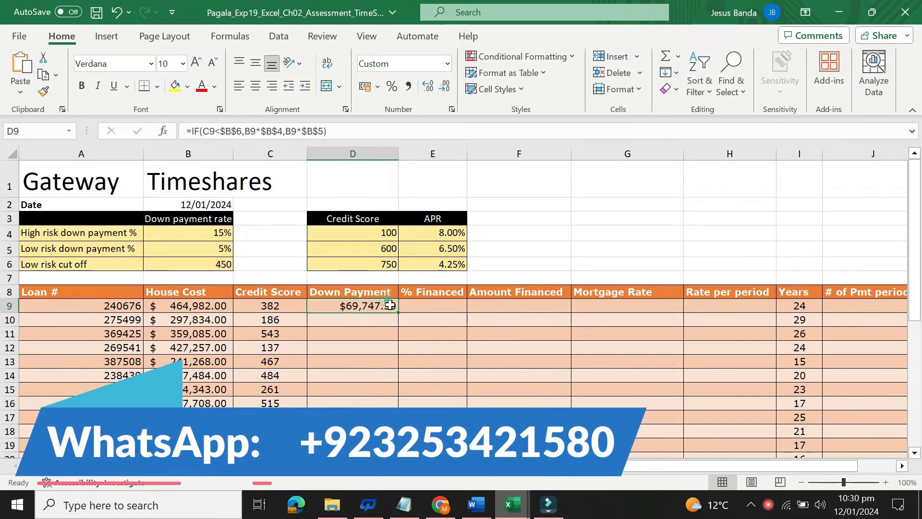
double_click(397, 312)
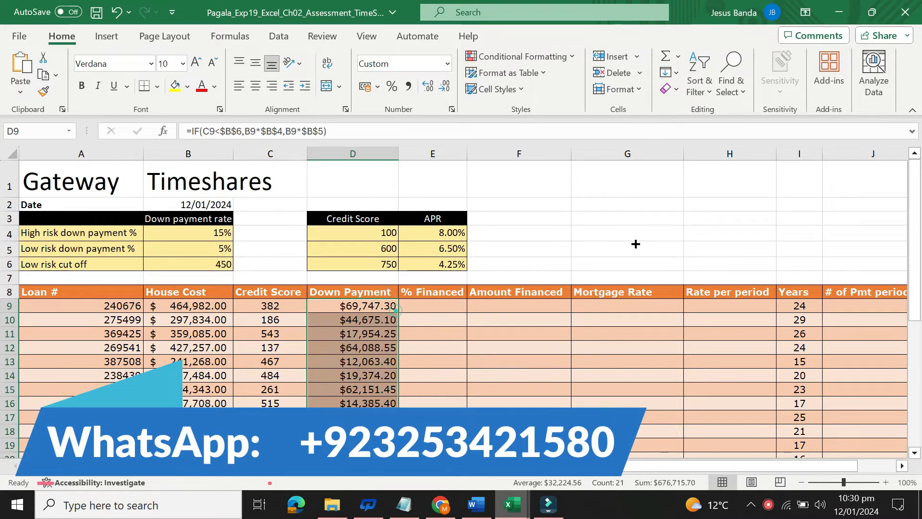
left_click_drag(915, 216, 920, 353)
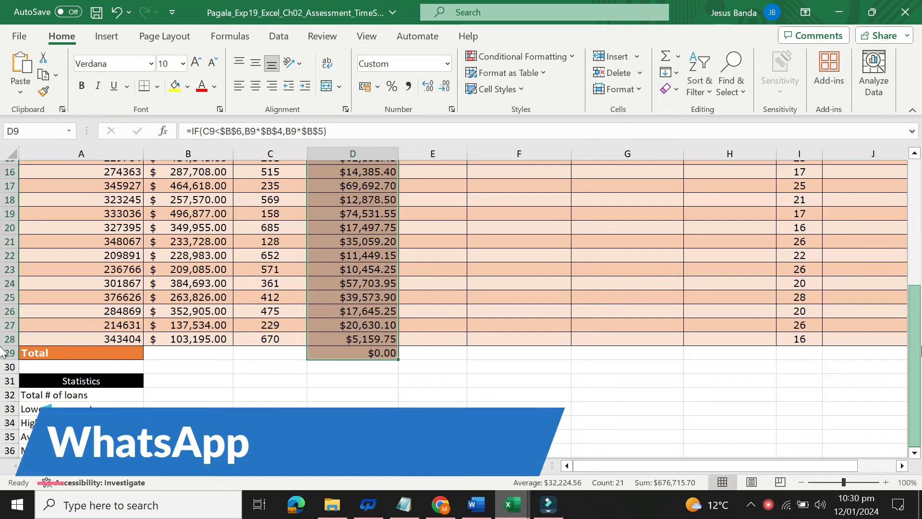
left_click(385, 353)
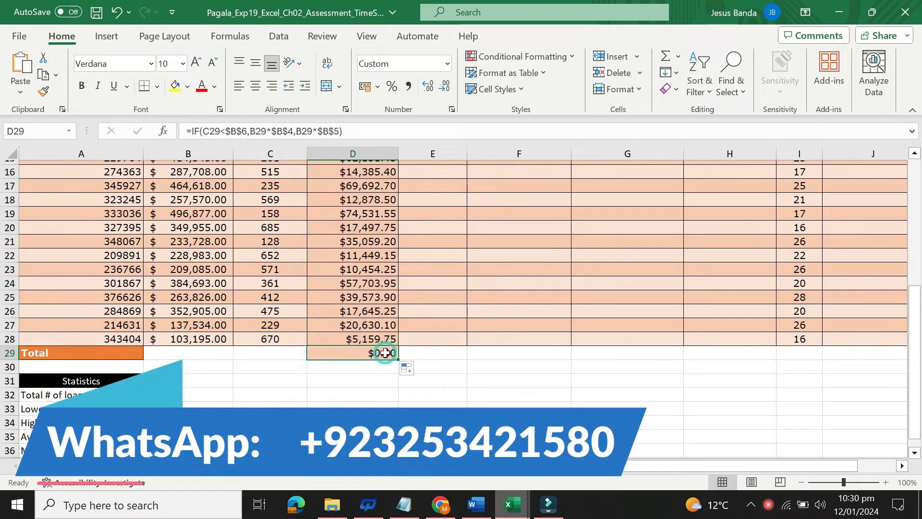
key("Delete")
left_click(427, 373)
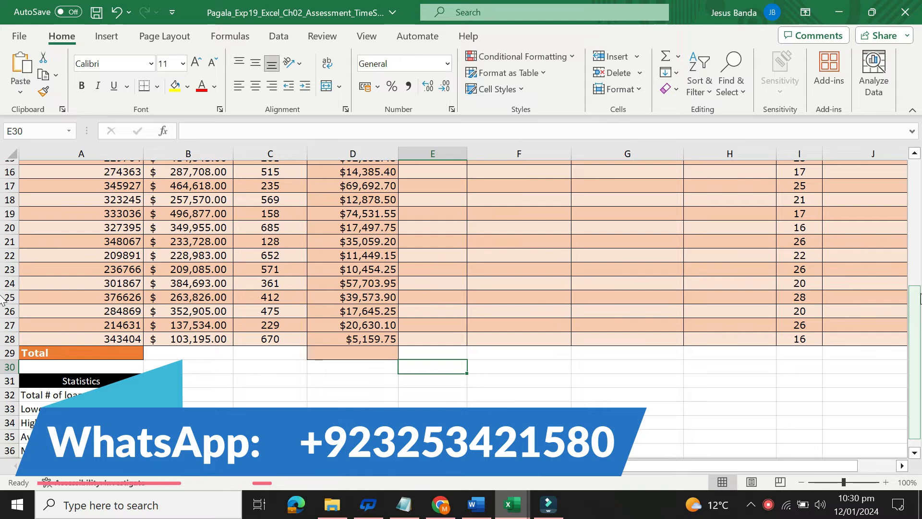
scroll(3, 187, "up", 3)
scroll(4, 188, "up", 3)
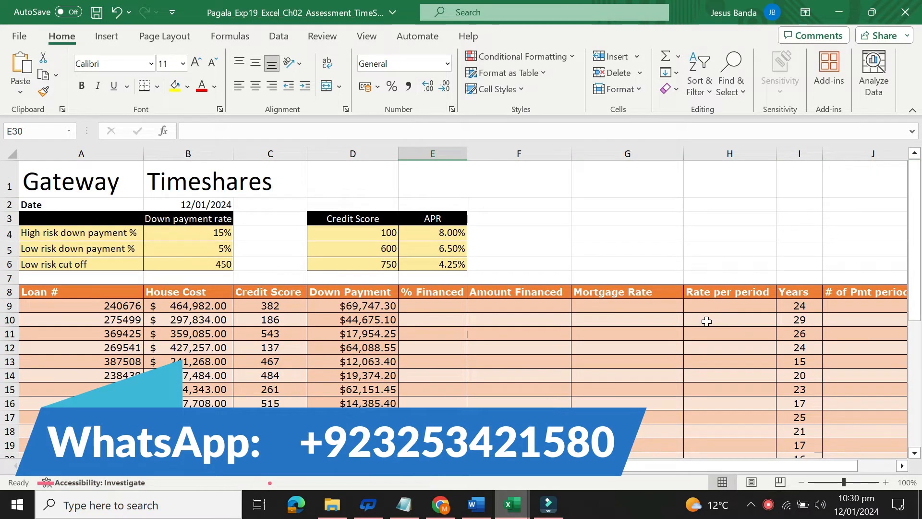
Return to the Word instructions, set the step 3 text back to 9 pt and clear its highlighting
left_click(476, 504)
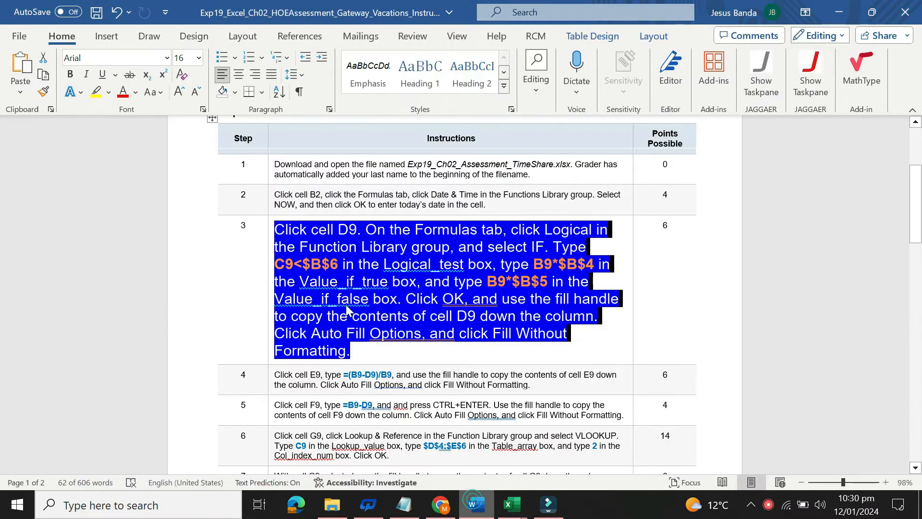
right_click(270, 268)
left_click(351, 220)
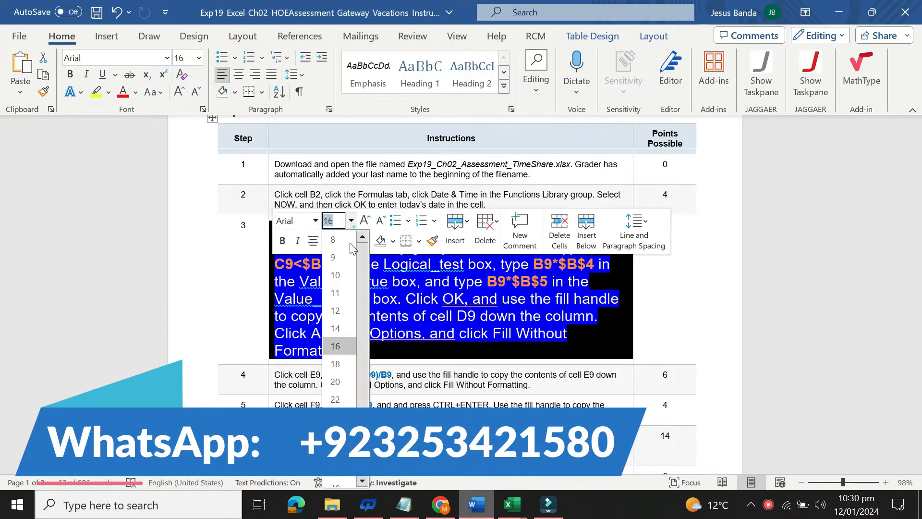
left_click(343, 257)
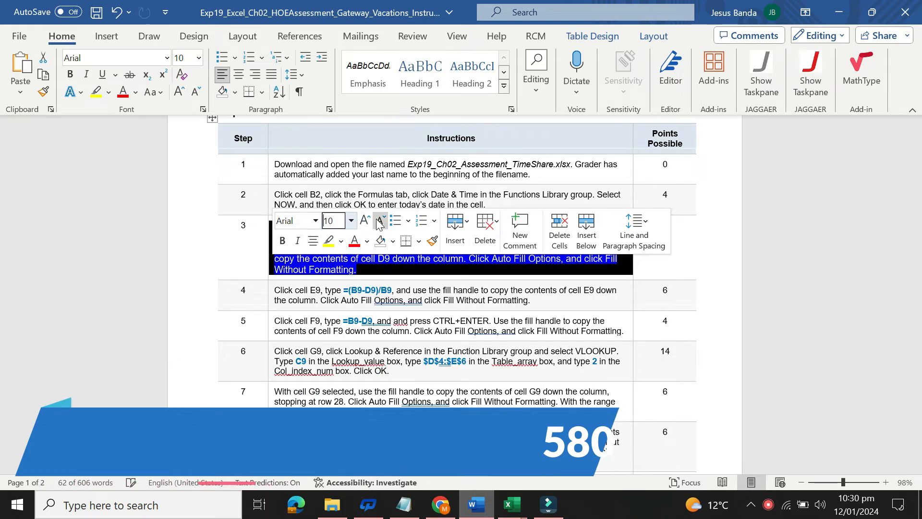
left_click(340, 240)
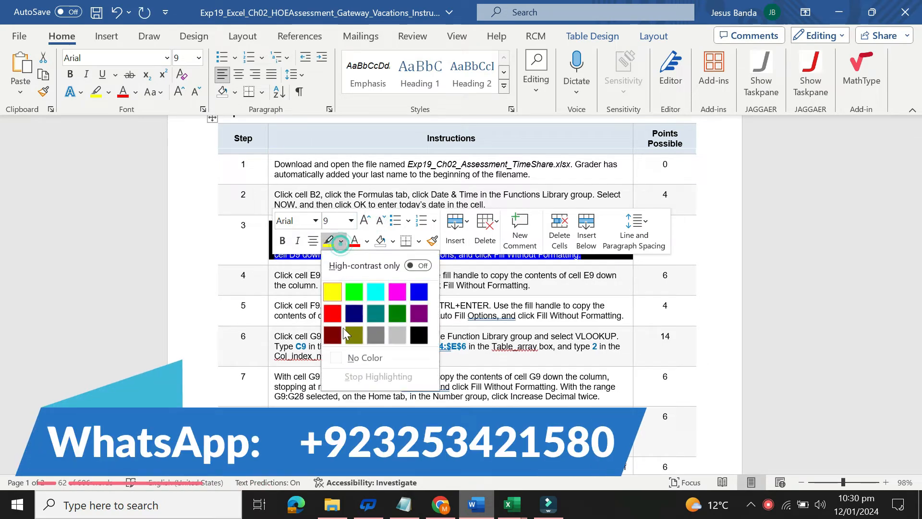
left_click(350, 358)
Set the step 4 instruction text to 16 pt, highlight it in yellow, and read through it while selecting its full text
left_click(268, 275)
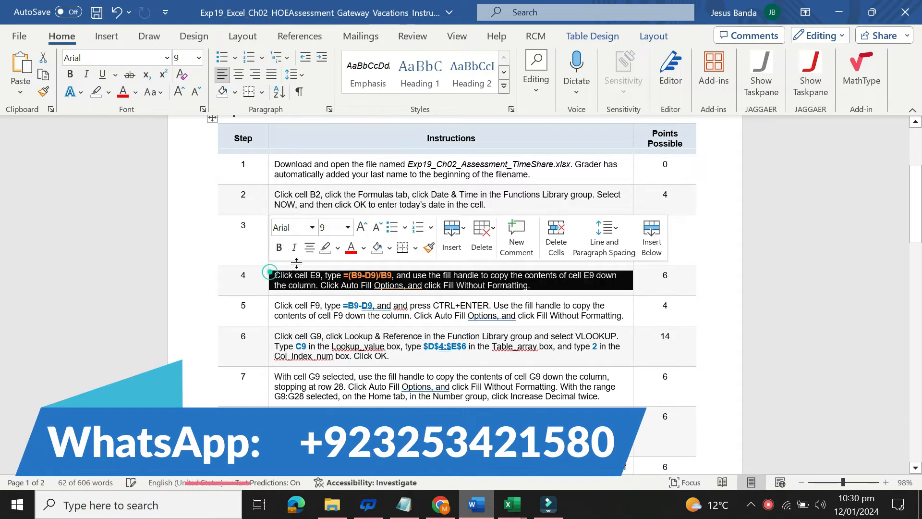
left_click(351, 228)
left_click(340, 354)
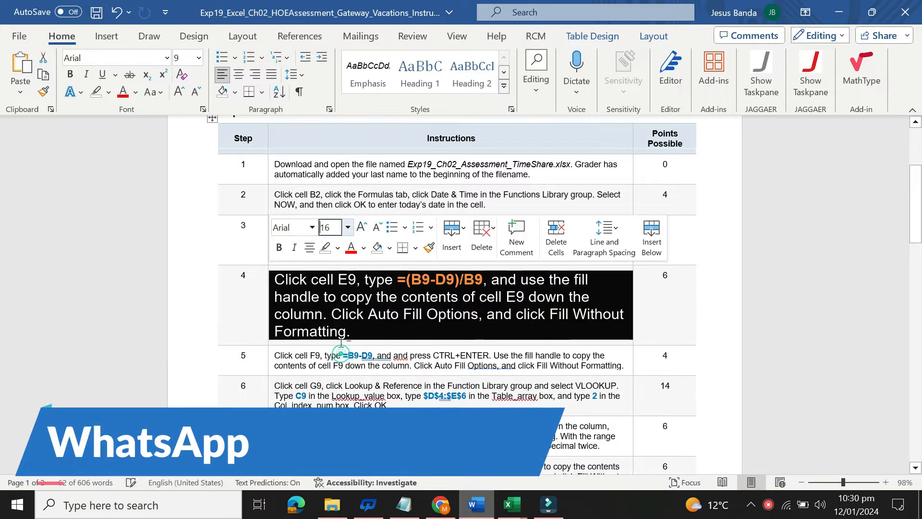
left_click(338, 248)
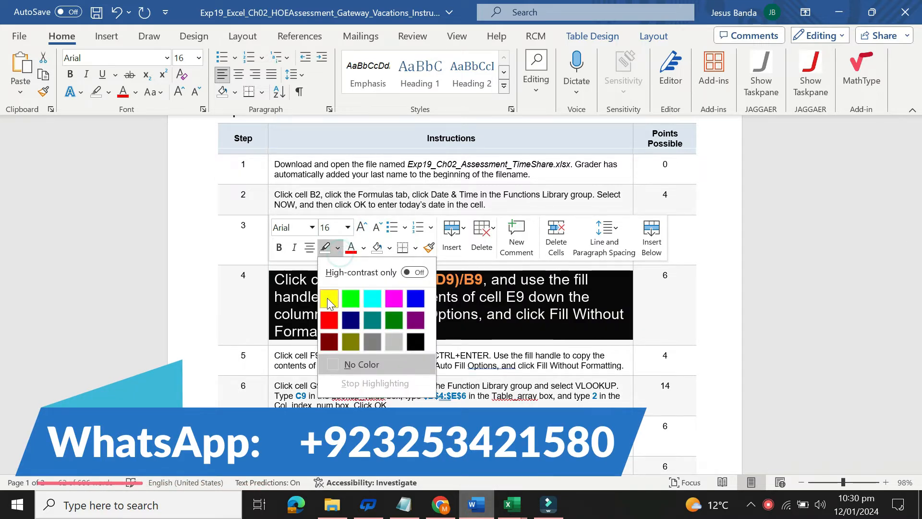
left_click(328, 294)
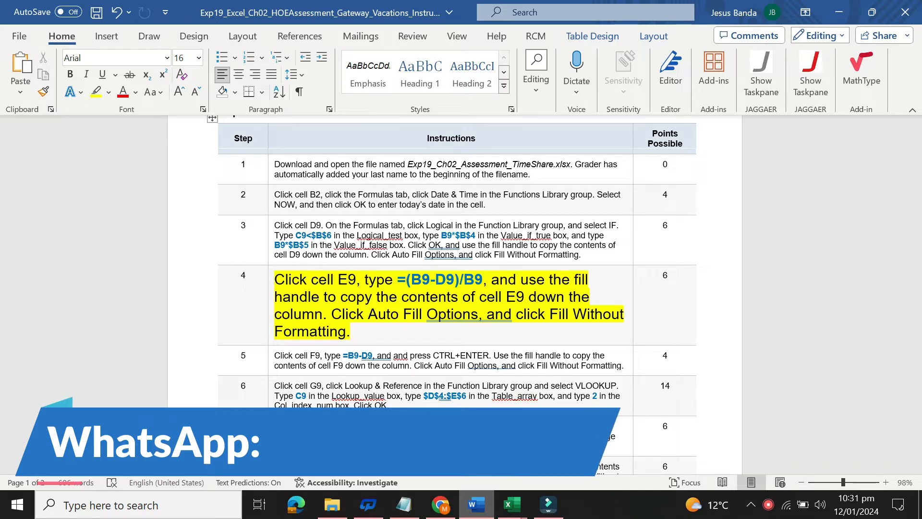
left_click_drag(277, 278, 353, 331)
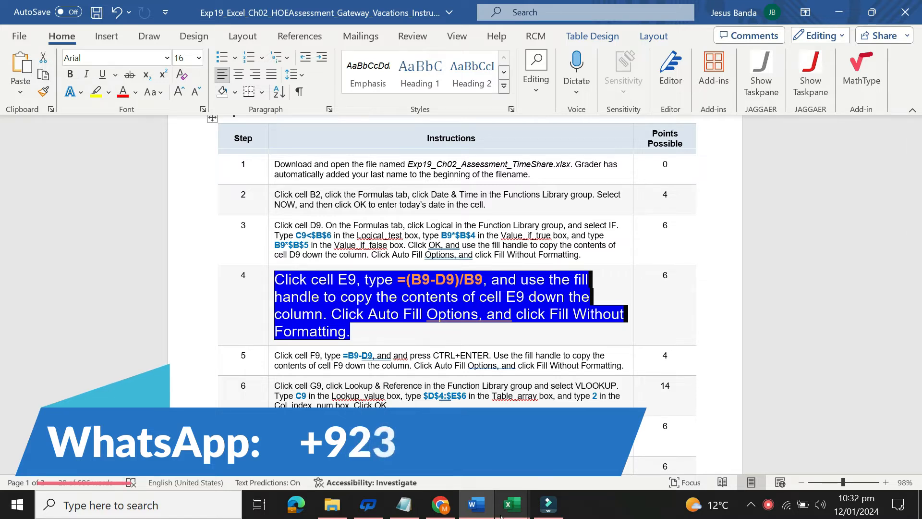
Switch to the timeshare workbook in Excel, enter =(B9-D9)/B9 in cell E9, and fill it down the % Financed column
mouse_move(510, 516)
left_click(461, 422)
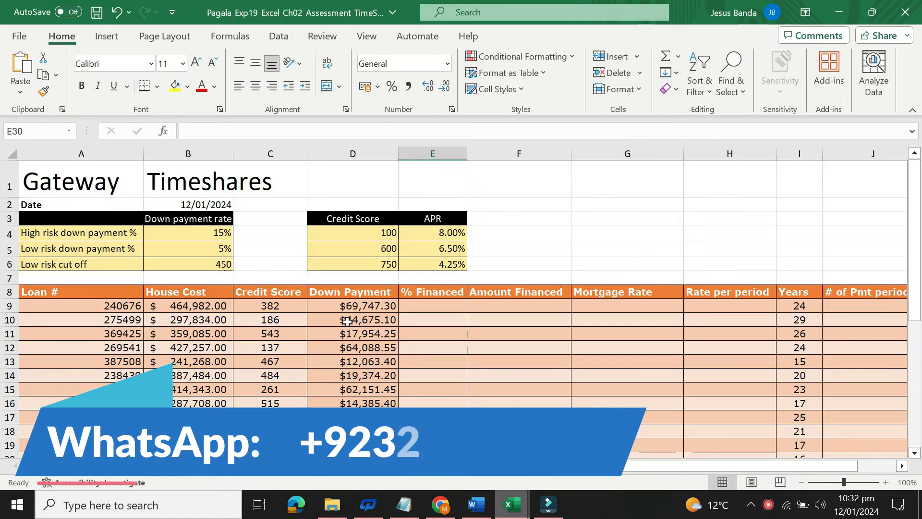
left_click(428, 307)
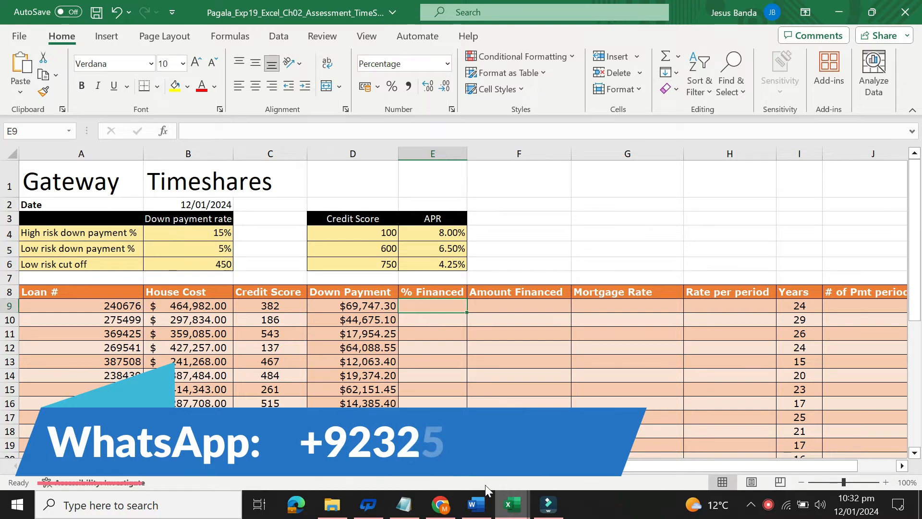
mouse_move(480, 491)
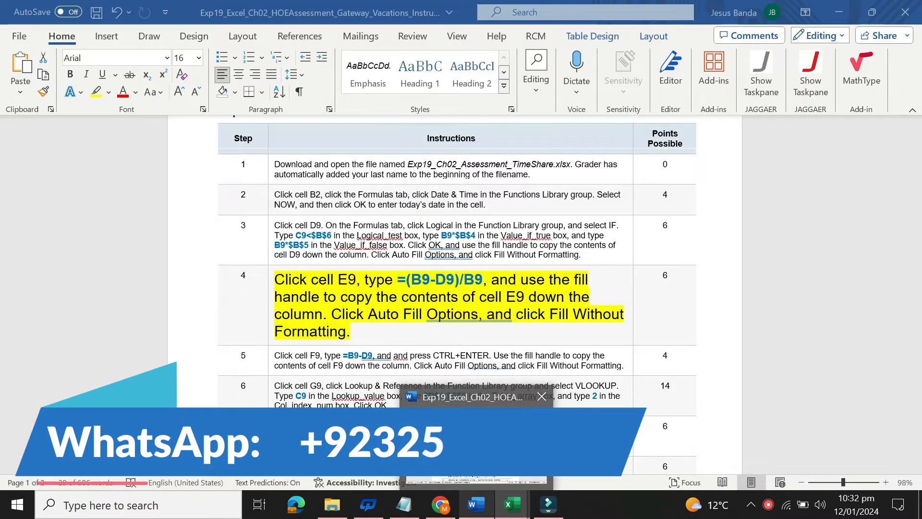
left_click(512, 504)
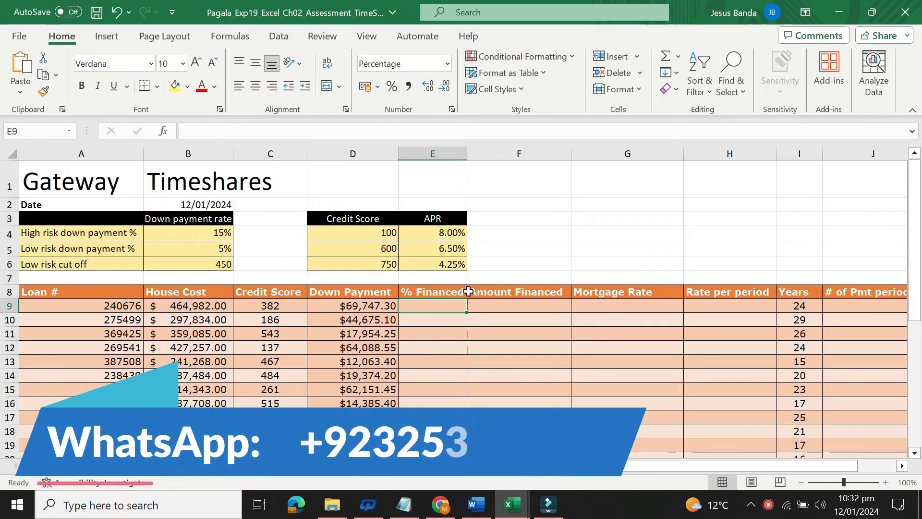
type("=")
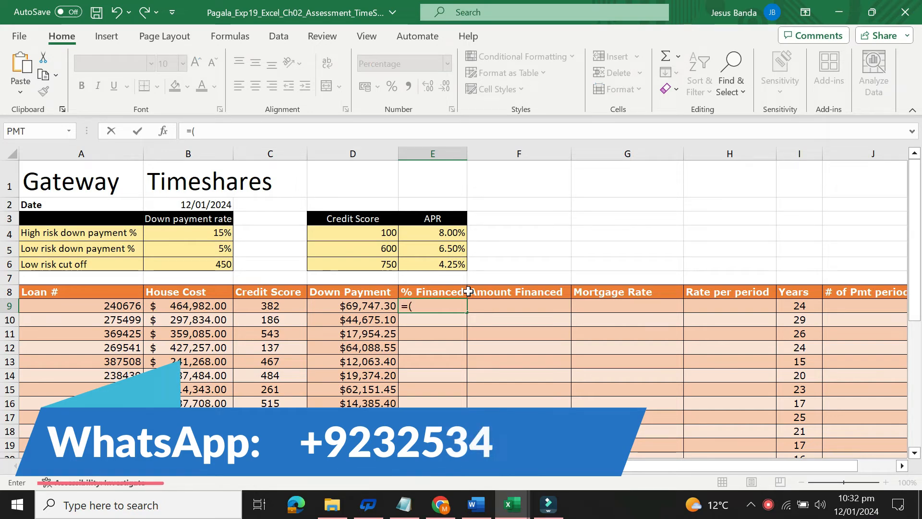
type("(B9")
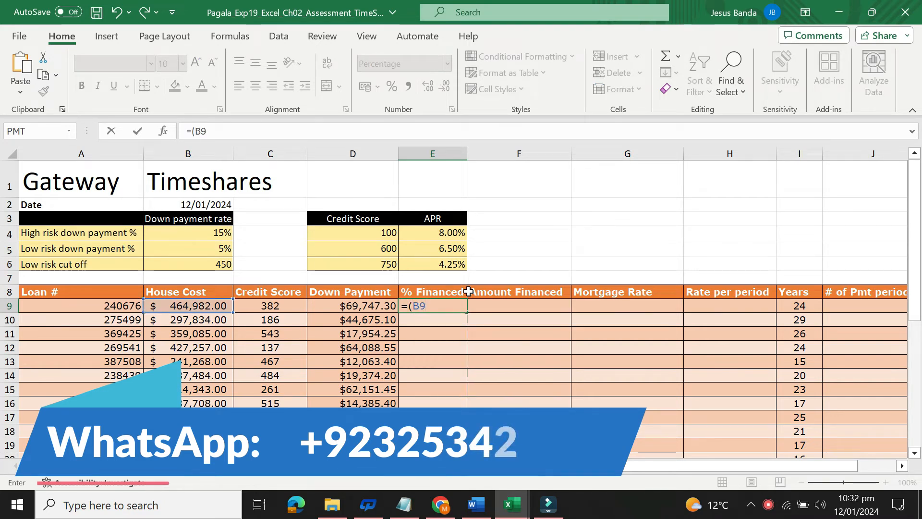
type("-D9")
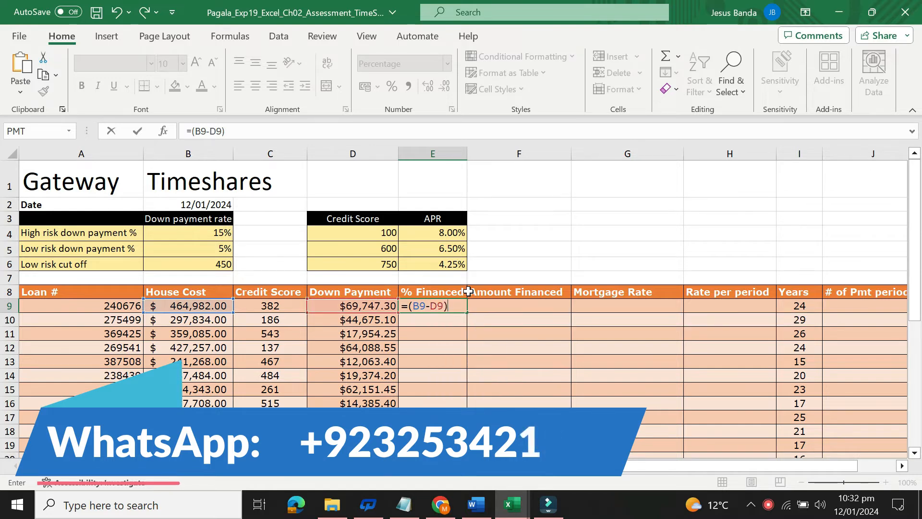
type(")/B9")
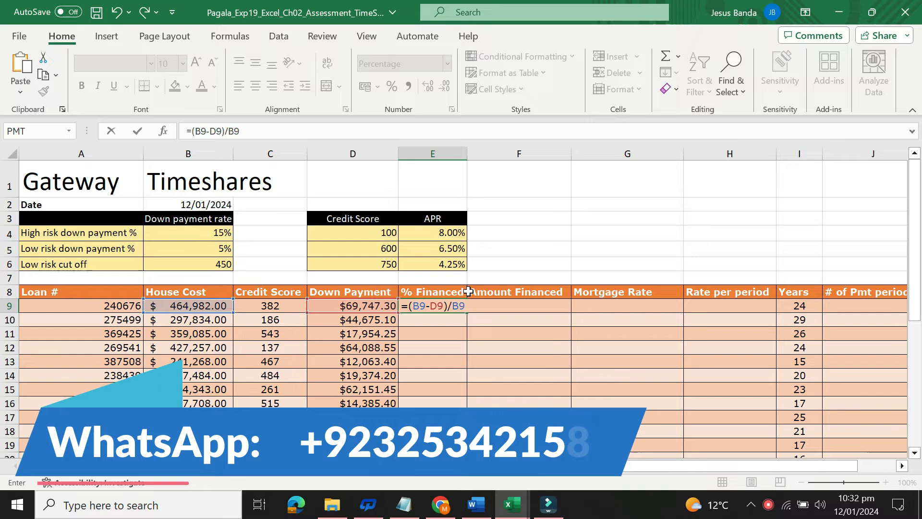
key("Return")
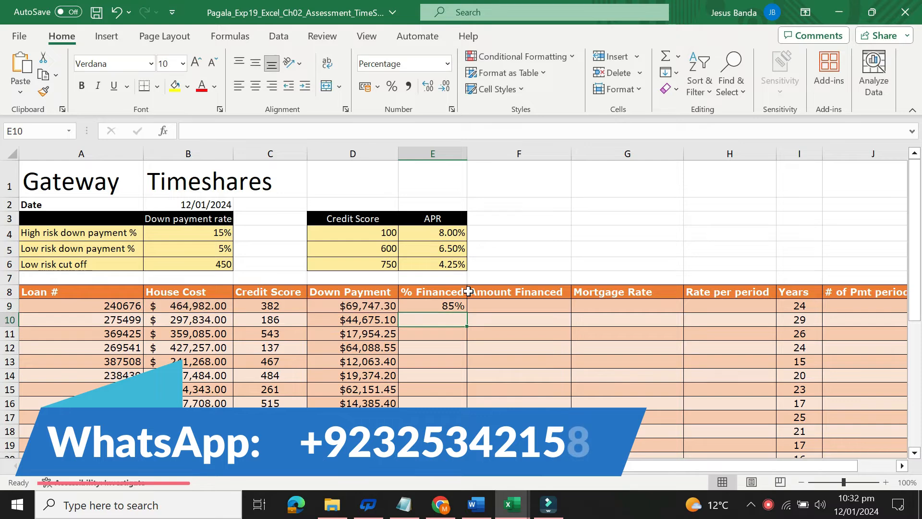
left_click(448, 305)
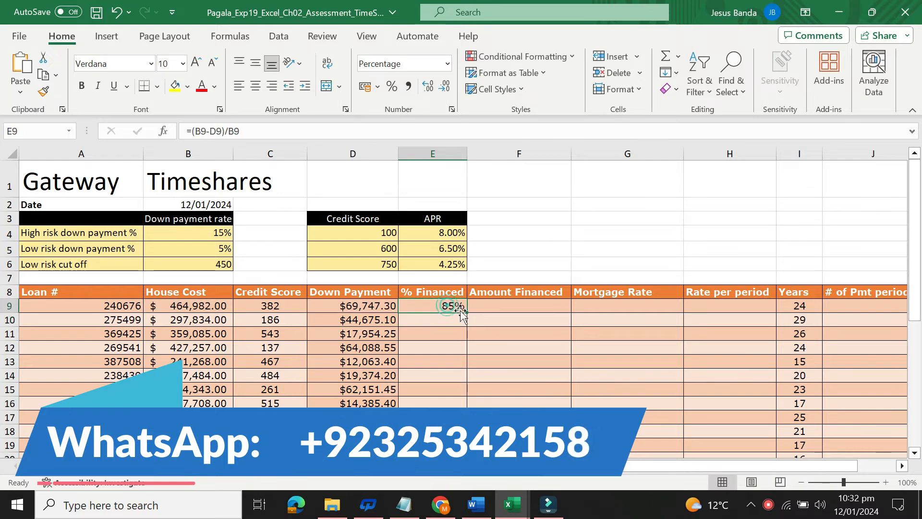
double_click(466, 312)
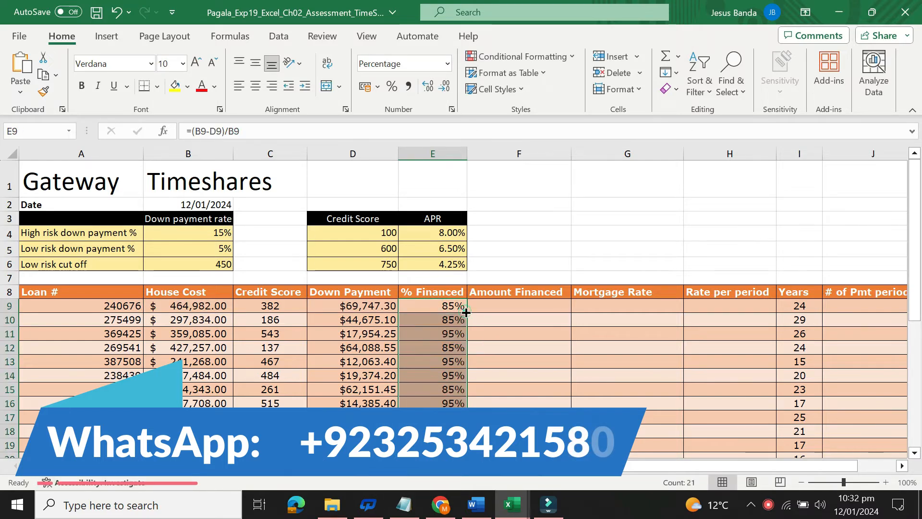
Return to the Word instructions, set the step 4 text back to 9 pt and clear its highlighting
left_click(475, 505)
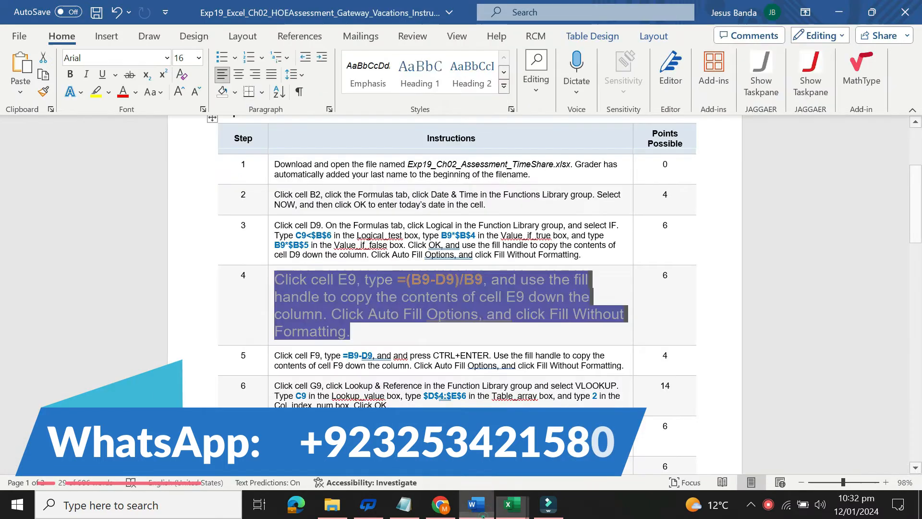
left_click(269, 284)
left_click(349, 237)
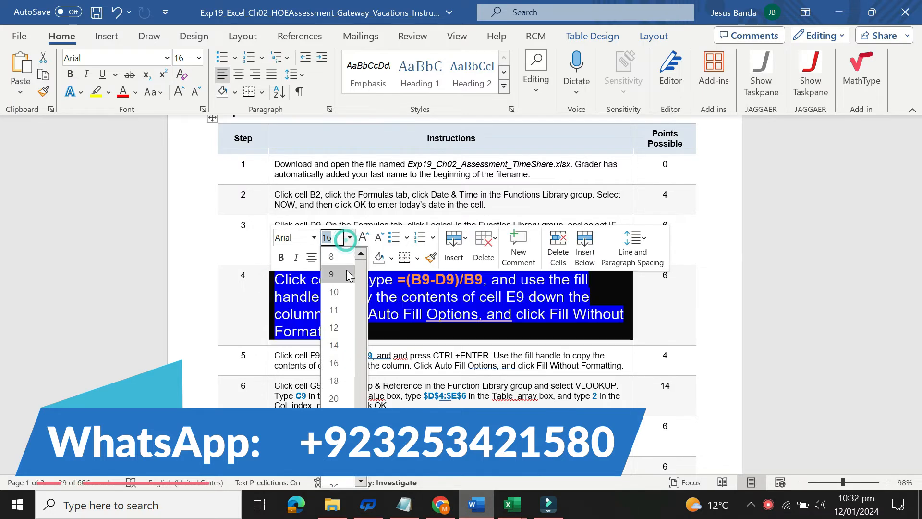
left_click(347, 274)
left_click(339, 258)
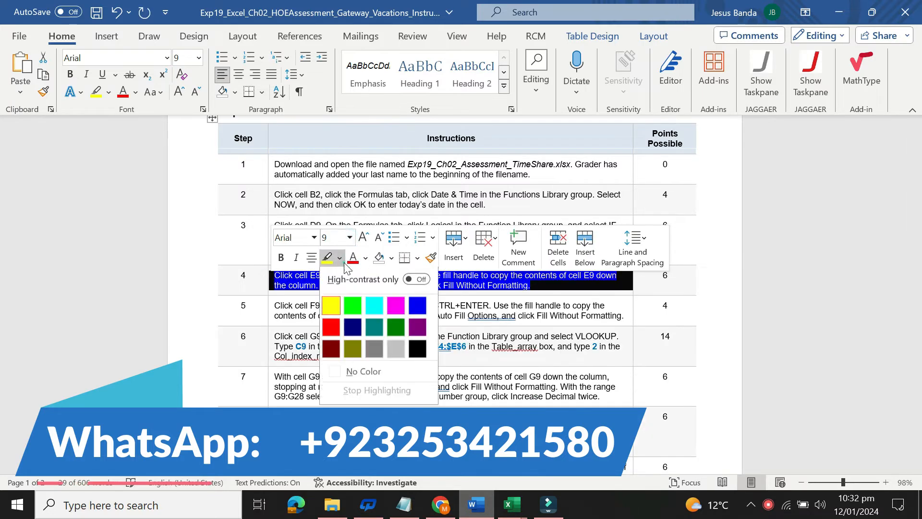
left_click(363, 374)
left_click(574, 312)
Set the step 5 instruction text to 16 pt, highlight it in yellow, and read through it while selecting its text
left_click_drag(921, 199, 921, 226)
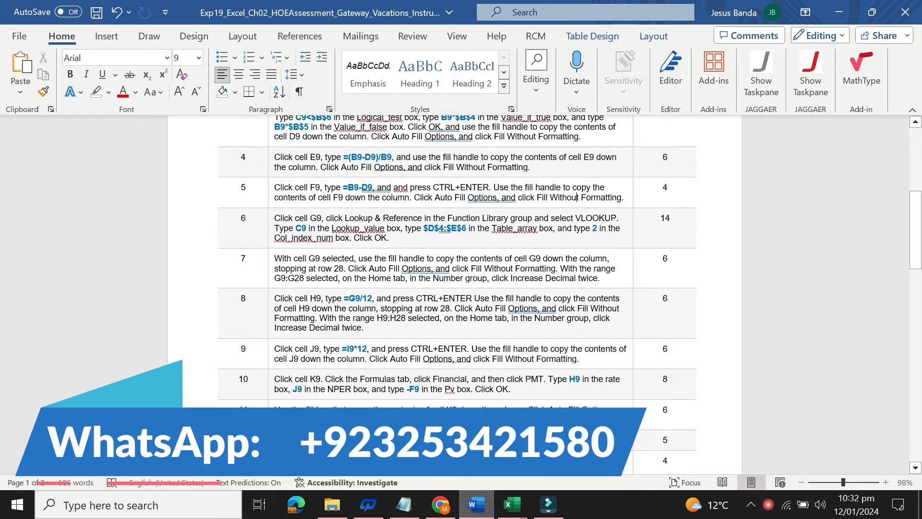
left_click(269, 198)
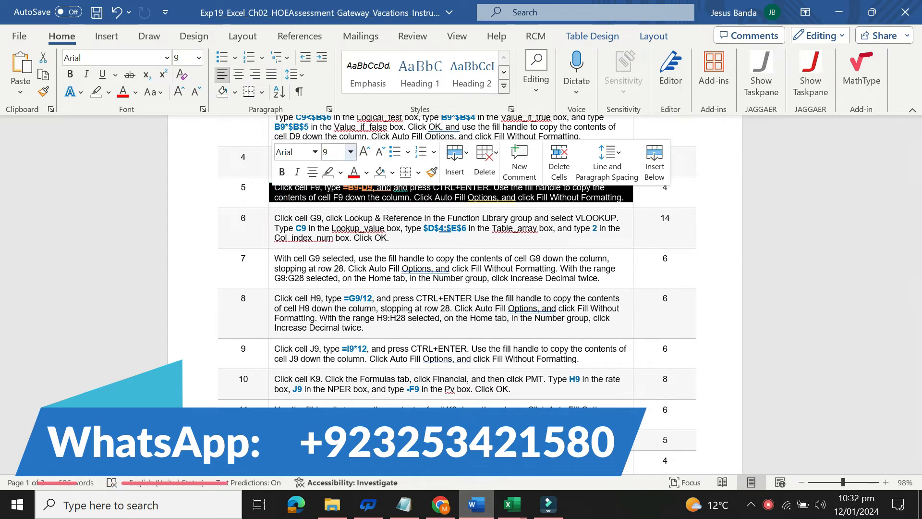
left_click(351, 152)
left_click(335, 274)
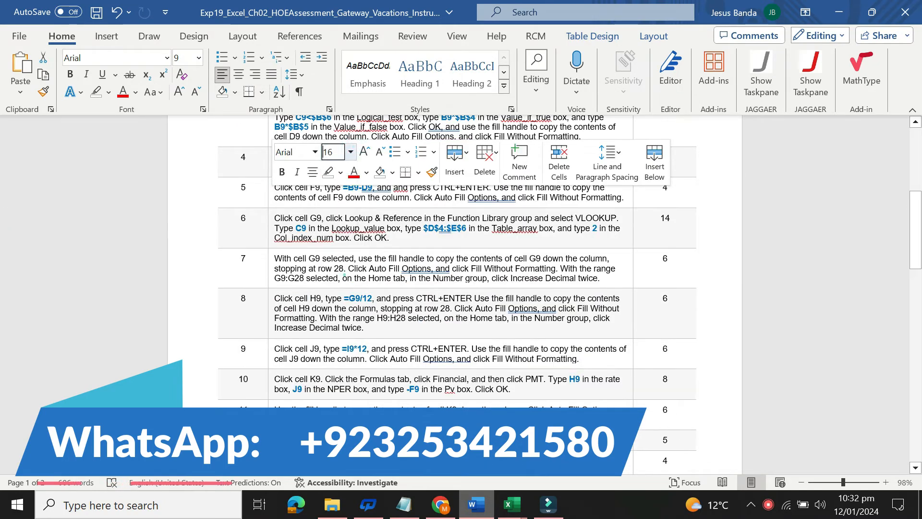
left_click(340, 172)
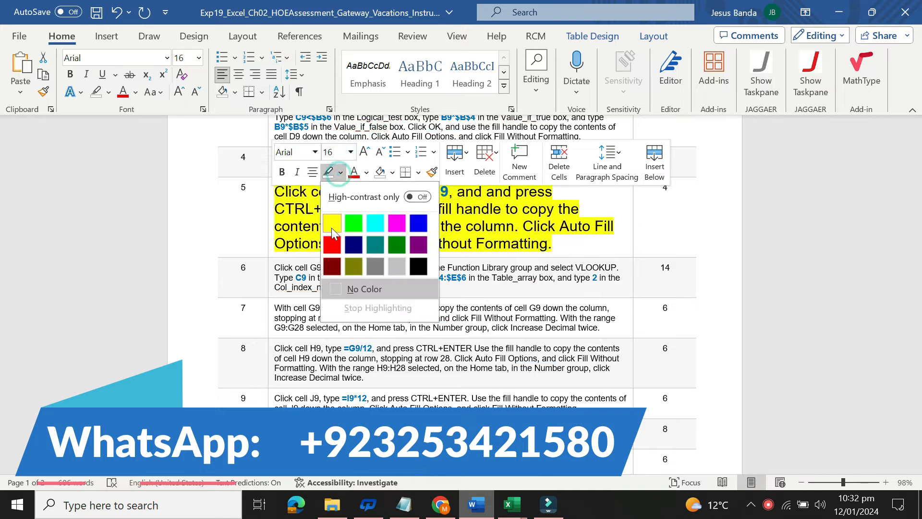
left_click(342, 218)
left_click_drag(275, 192, 550, 244)
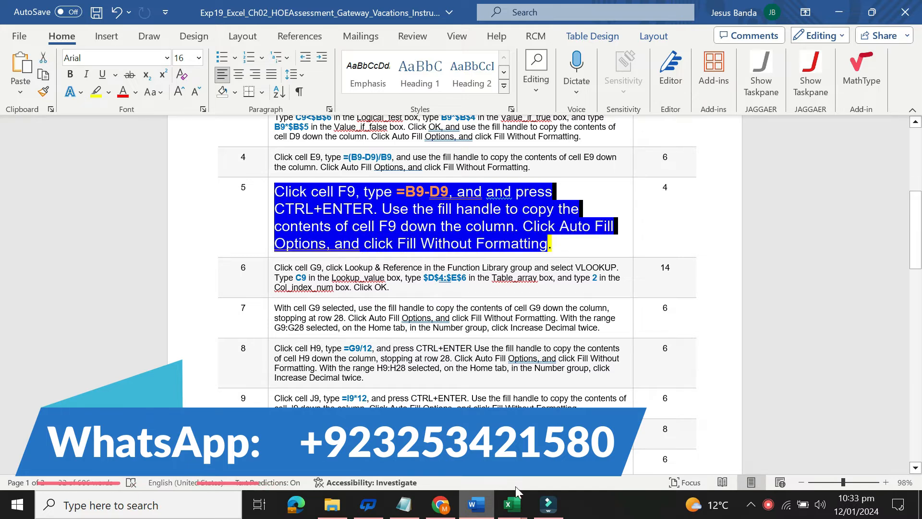
Switch to the timeshare workbook in Excel, enter =B9-D9 in cell F9, and fill it down the Amount Financed column
left_click(512, 504)
left_click(662, 432)
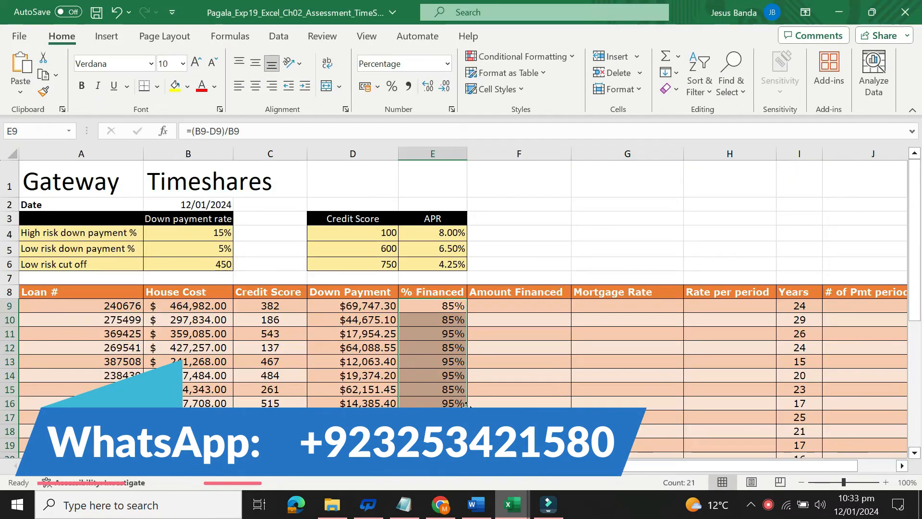
left_click(525, 303)
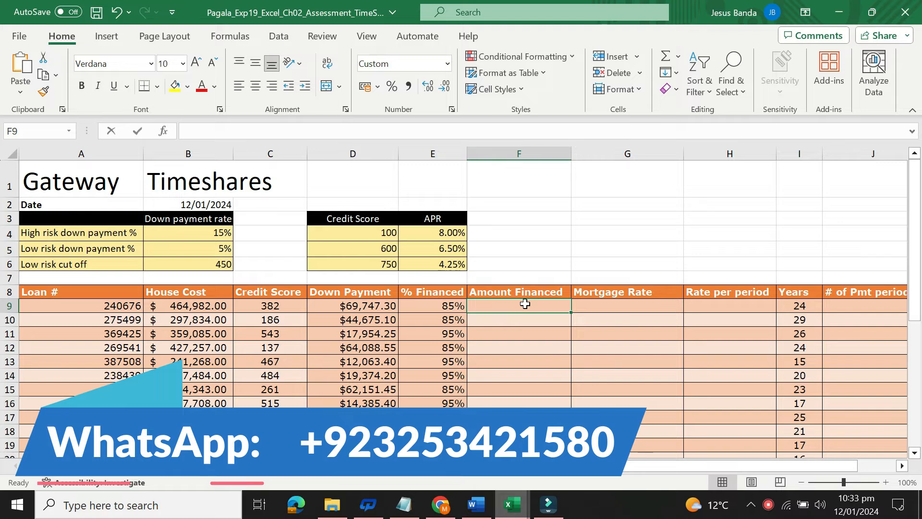
type("=B9")
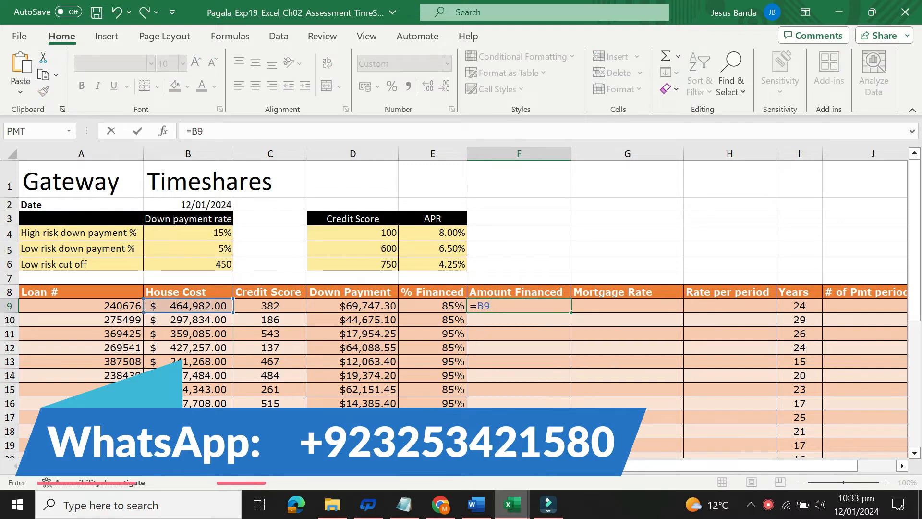
type("-D9")
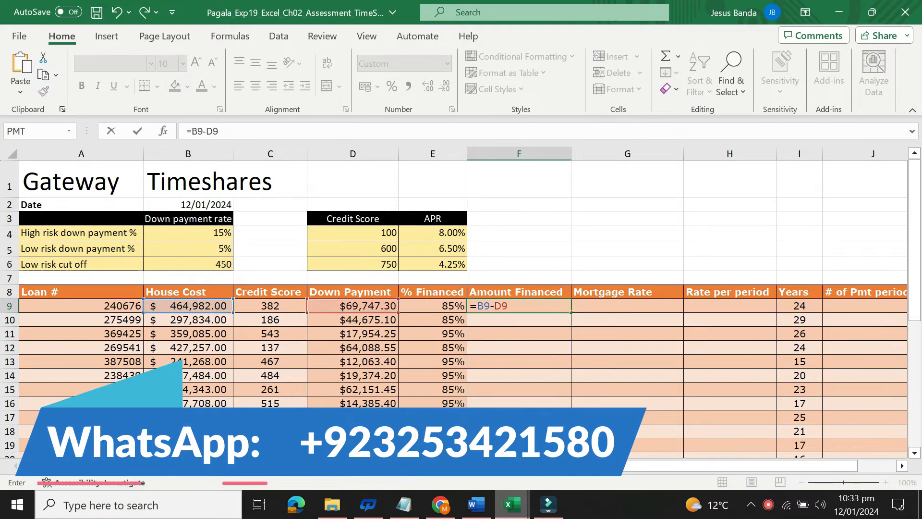
key("Return")
left_click(532, 306)
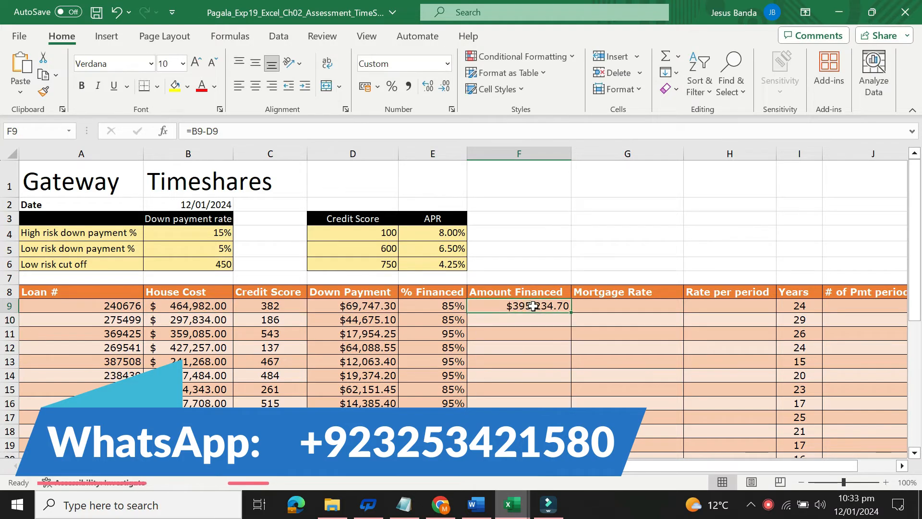
double_click(572, 313)
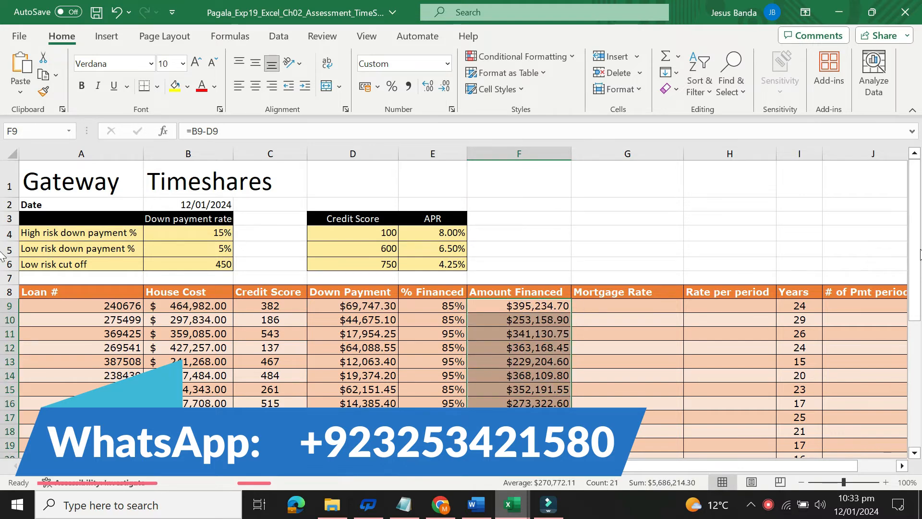
Clear the surplus formula copies from cells E29 and F29 in the Total row
scroll(782, 365, "down", 5)
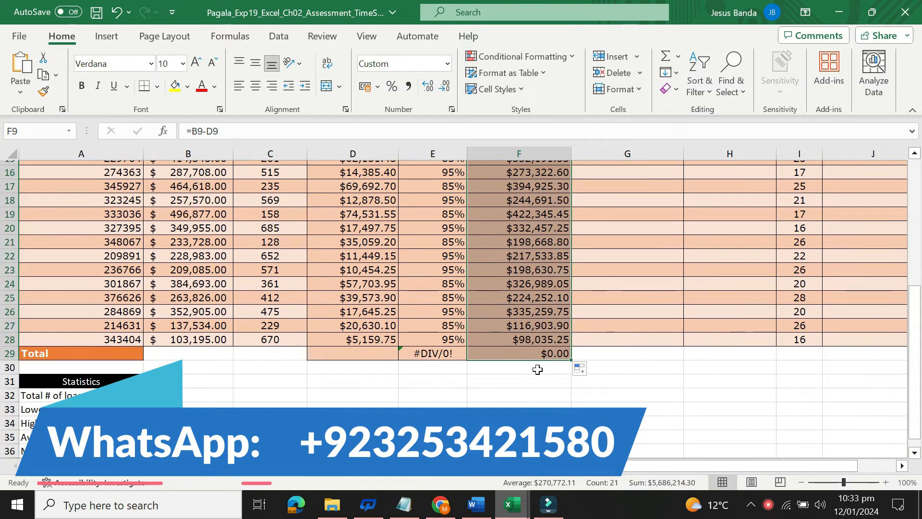
left_click_drag(431, 359, 512, 359)
key("Delete")
left_click(642, 381)
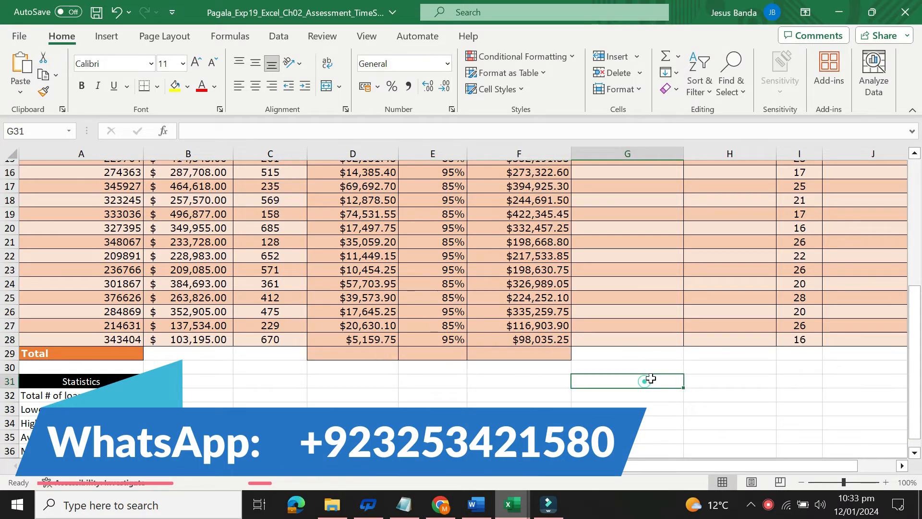
left_click_drag(916, 332, 918, 182)
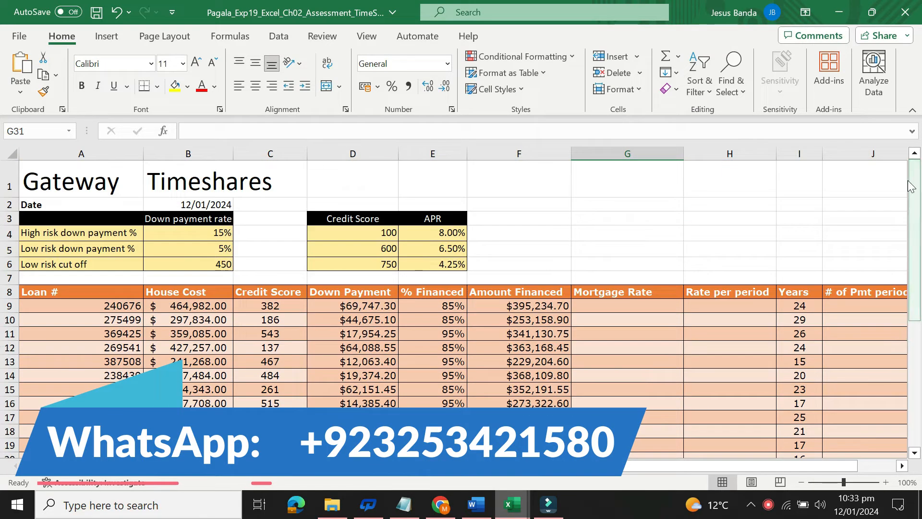
Switch back to the Word instructions, reset the step 5 text to 9 pt and remove its yellow highlighting
mouse_move(488, 515)
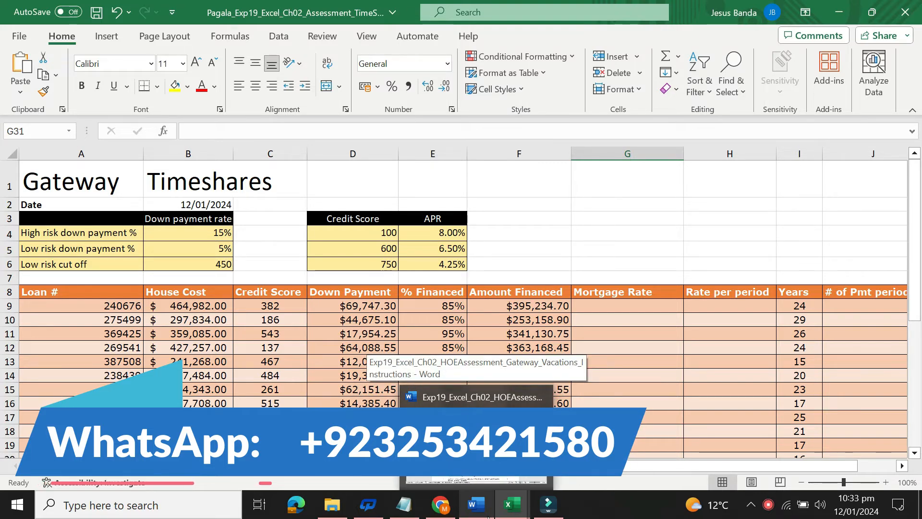
left_click(487, 515)
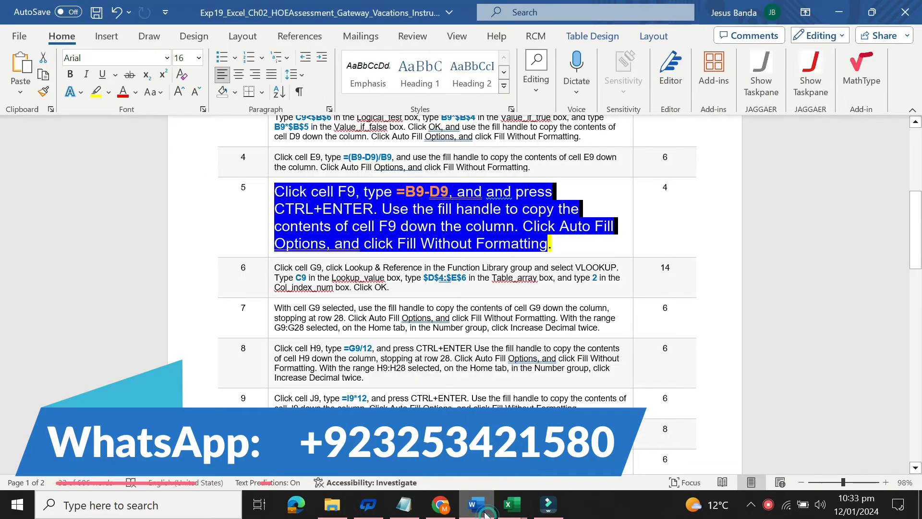
left_click(267, 224)
left_click(348, 176)
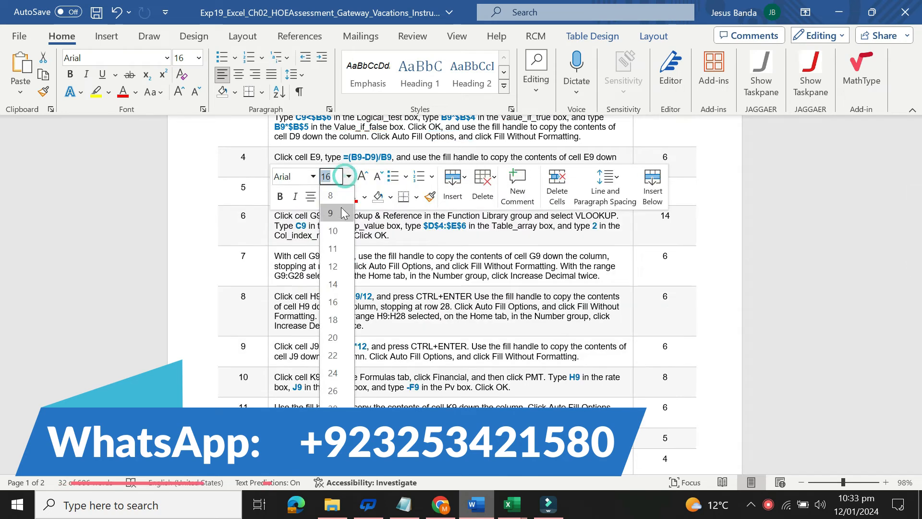
left_click(330, 213)
left_click(338, 197)
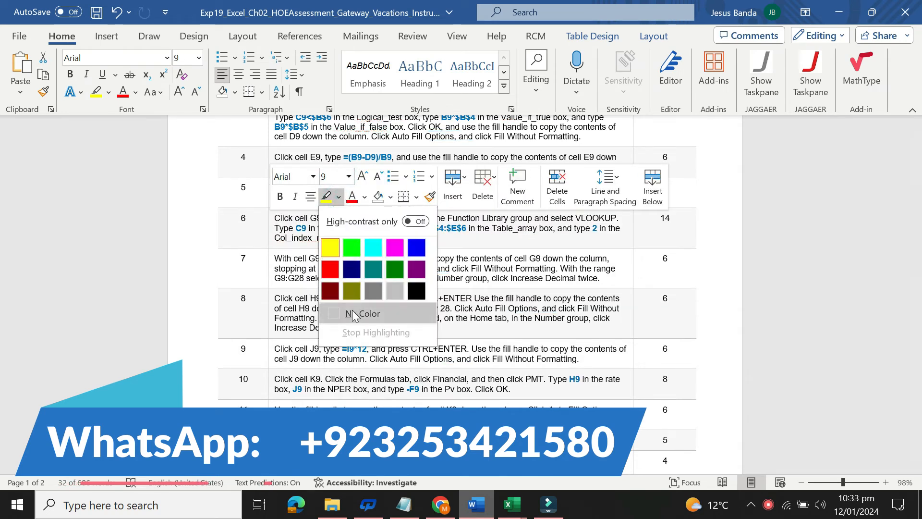
left_click(356, 313)
Set the step 6 VLOOKUP instruction text to 16 pt, highlight it in yellow, and read through it while selecting its text
left_click(269, 229)
left_click(348, 185)
left_click(333, 310)
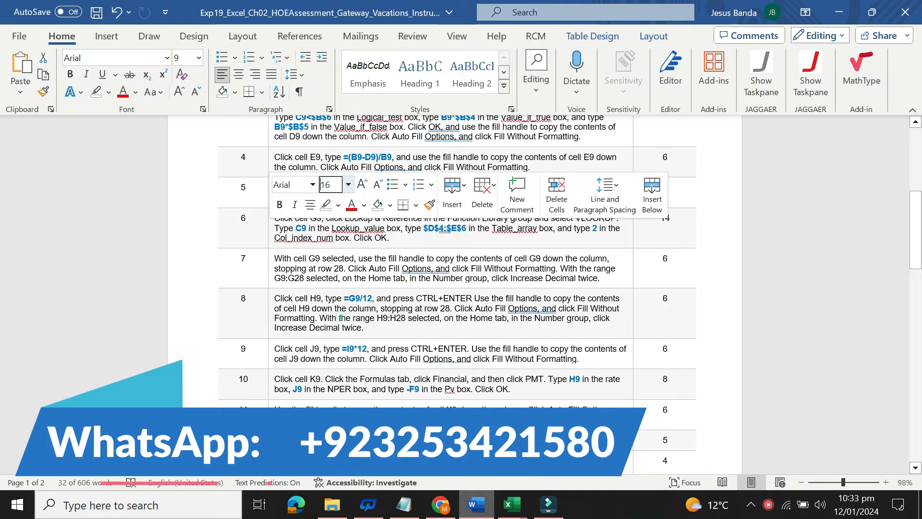
left_click(337, 204)
left_click(330, 254)
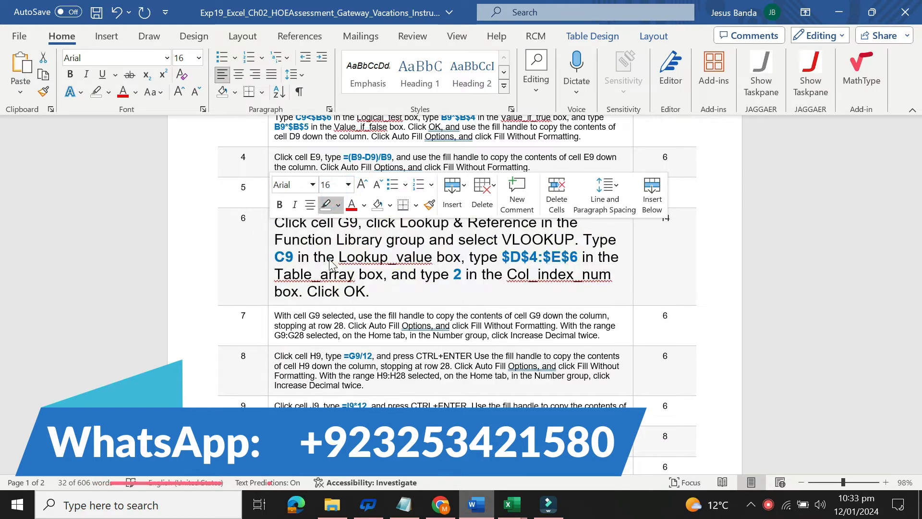
left_click_drag(337, 223, 366, 291)
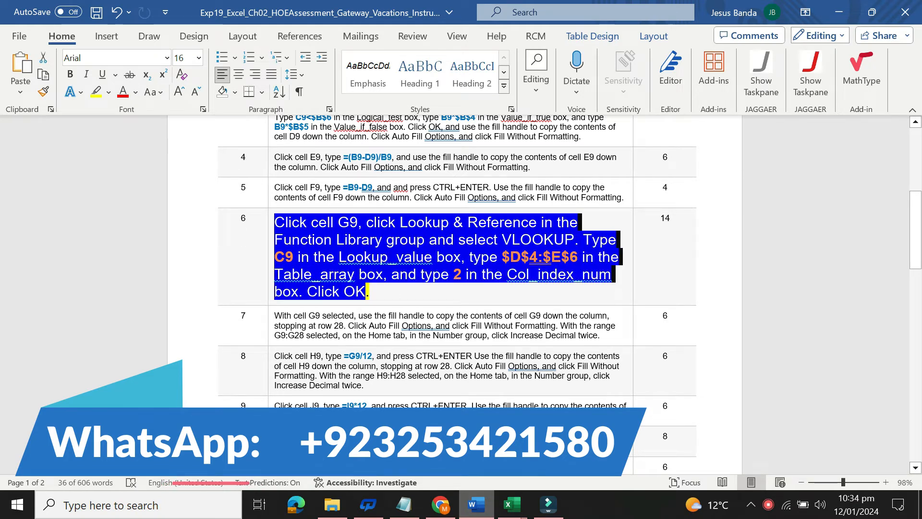
Switch to the timeshare workbook in Excel and enter =VLOOKUP(C9,$D$4:$E$6,2) in cell G9 of the Mortgage Rate column
left_click(344, 244)
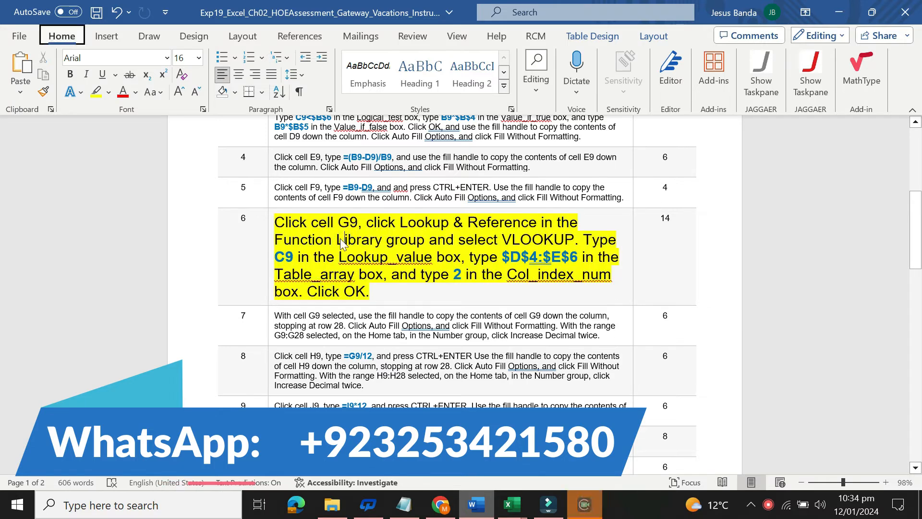
mouse_move(511, 504)
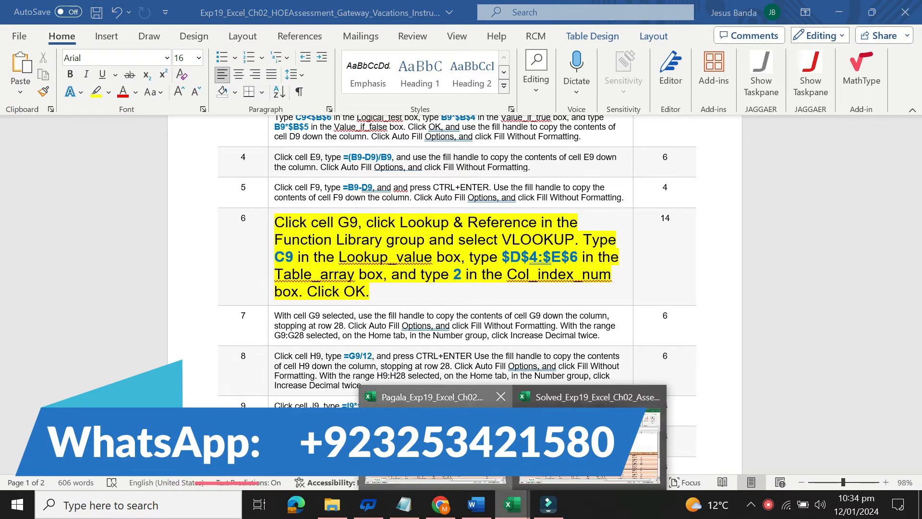
left_click(434, 432)
left_click(597, 307)
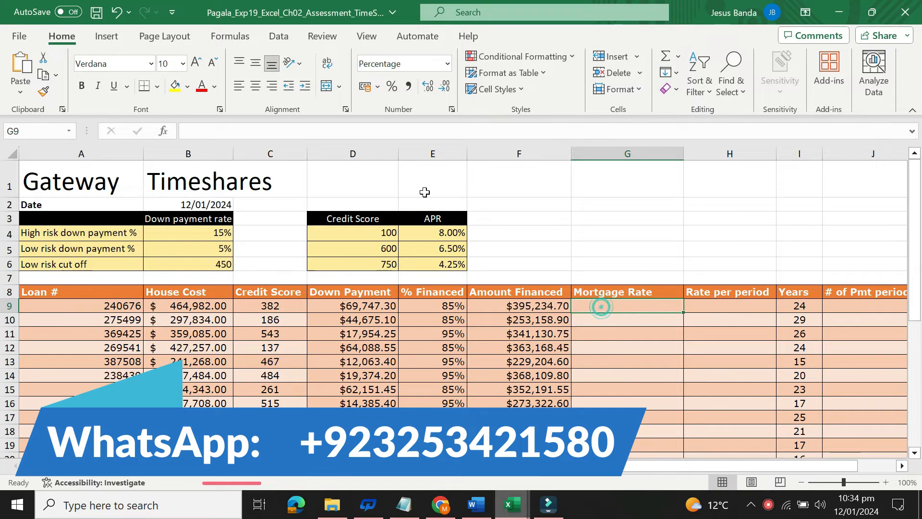
left_click(395, 129)
type("=VLOOKUP(C9,$D$4:$E$6,2)")
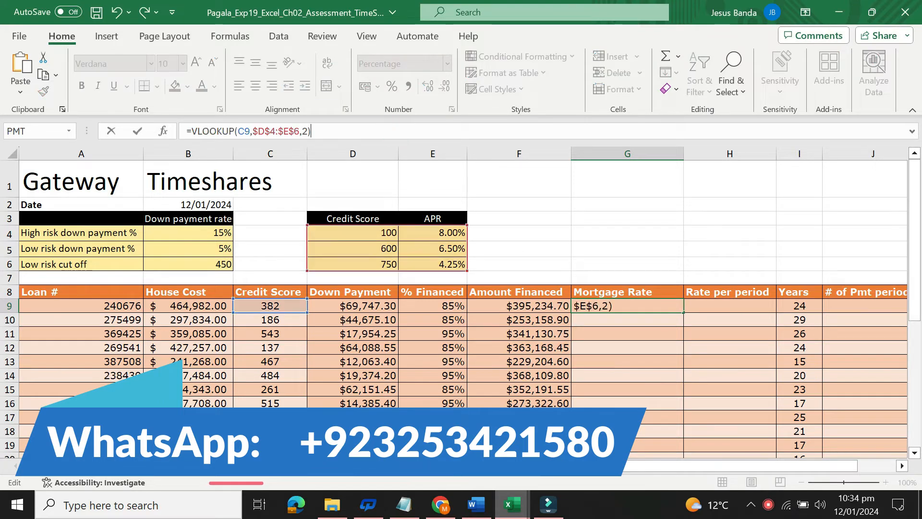
key("Return")
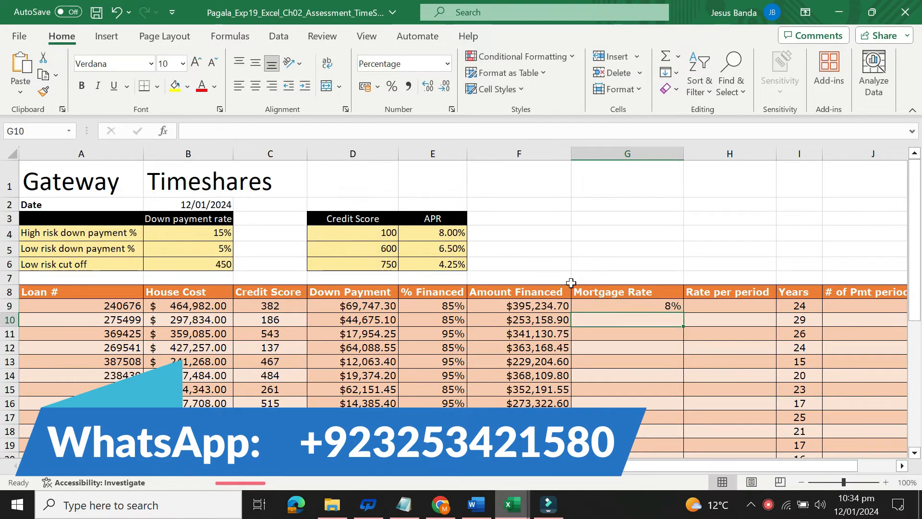
left_click(627, 306)
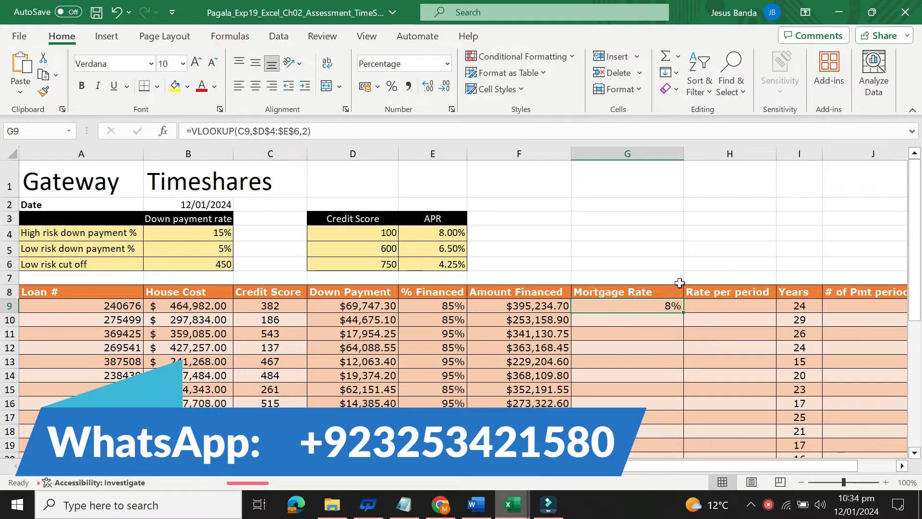
Switch back to the Word instructions, reset the step 6 text to 9 pt and remove its yellow highlighting
left_click(475, 504)
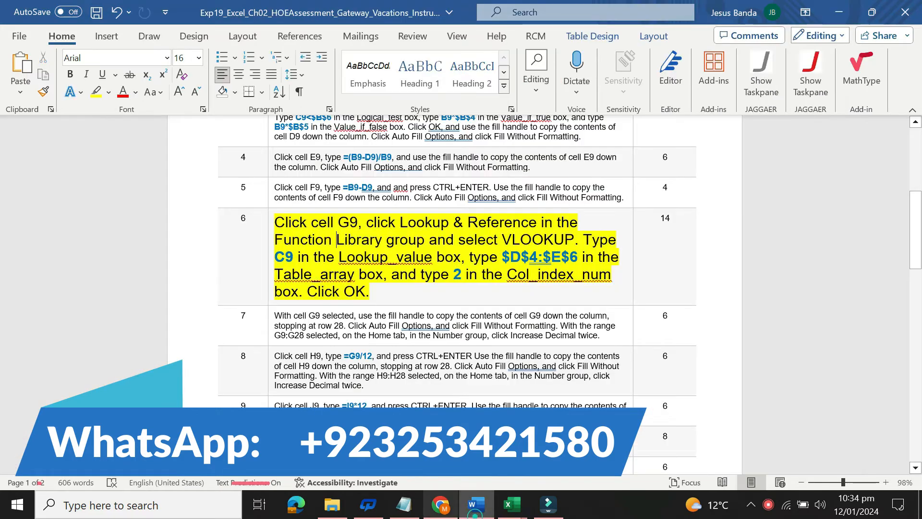
left_click(270, 259)
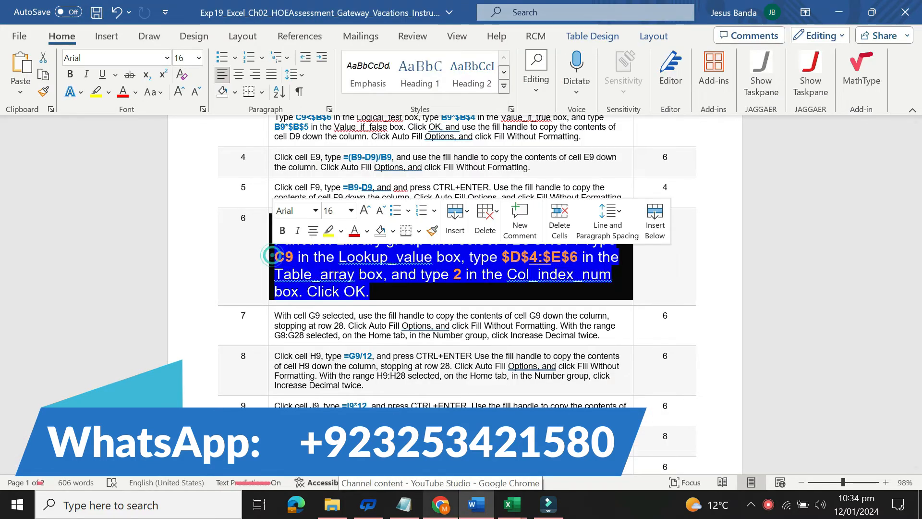
left_click(351, 210)
left_click(333, 247)
left_click(341, 230)
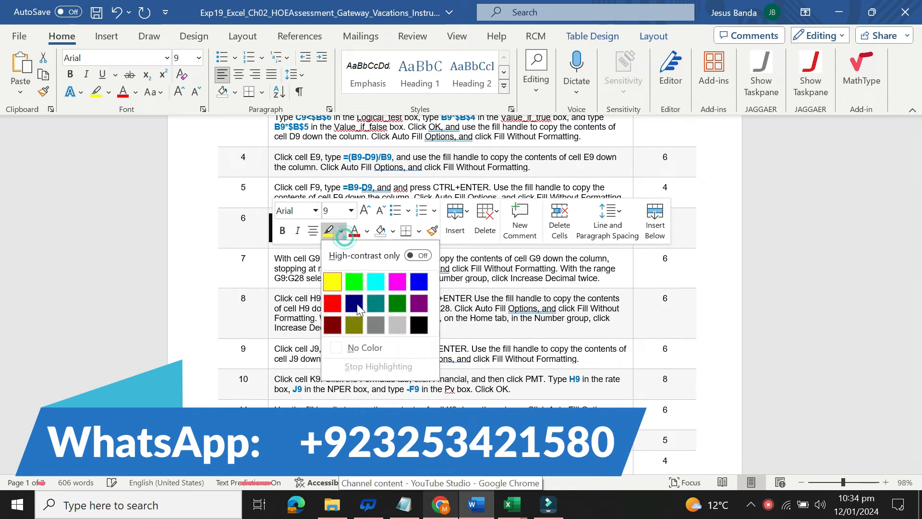
left_click(363, 348)
left_click(464, 327)
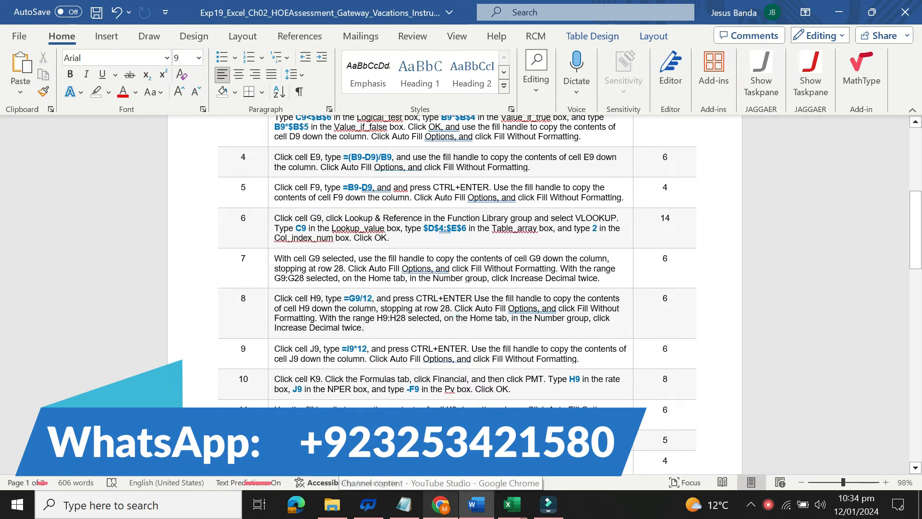
left_click_drag(919, 229, 918, 149)
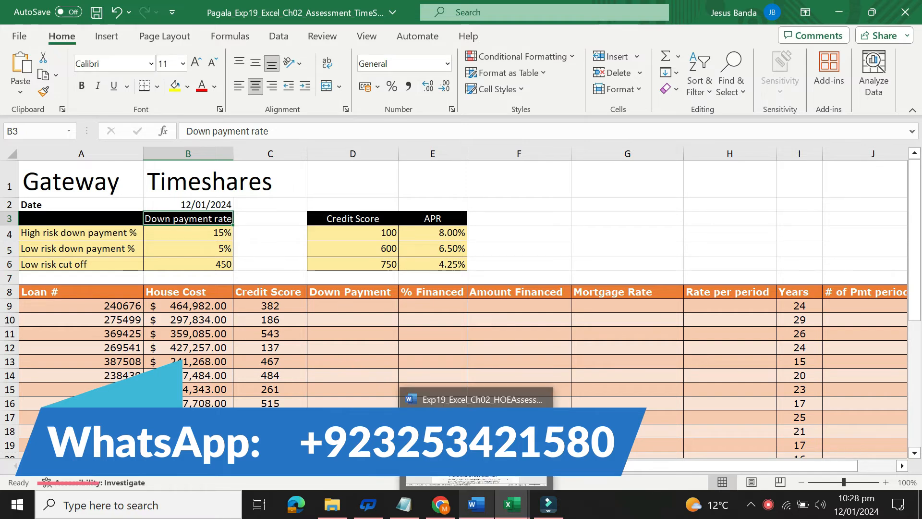
Switch to the Word instructions, reset the step 2 text to 9 pt and remove its yellow highlighting
left_click(476, 504)
right_click(268, 213)
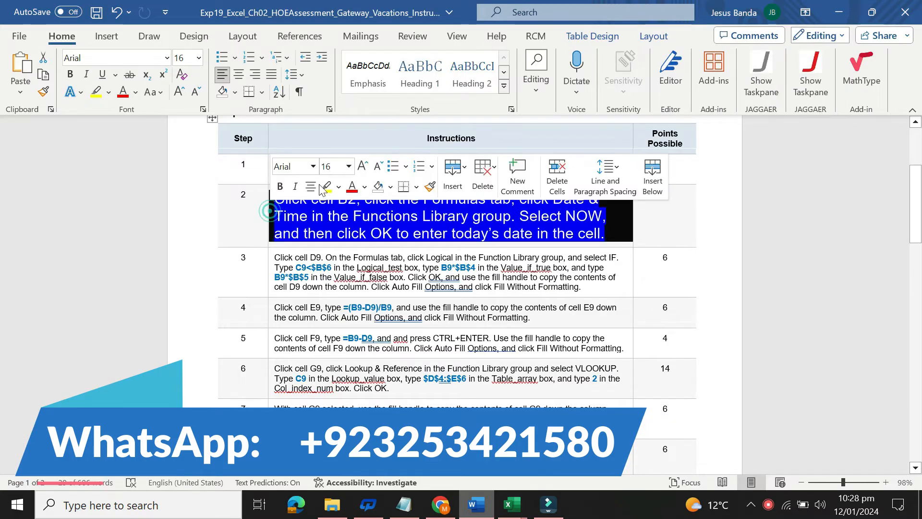
left_click(348, 167)
left_click(342, 202)
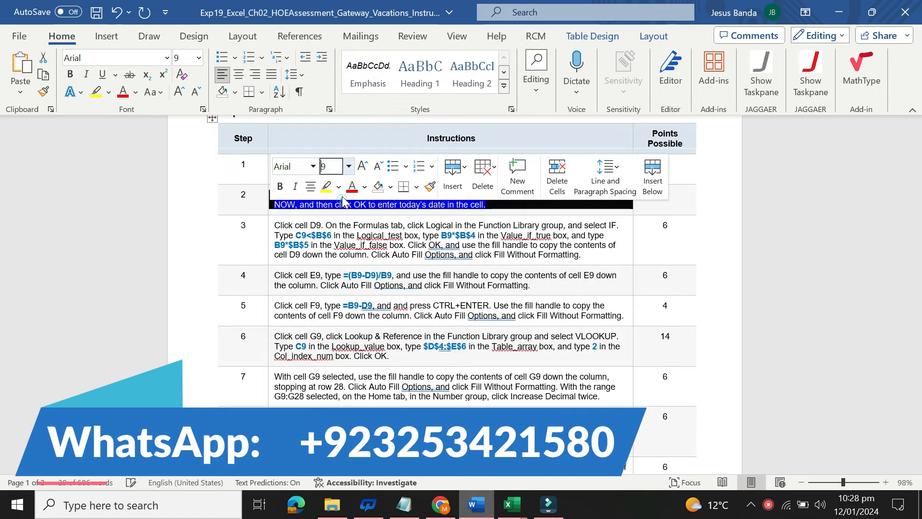
left_click(339, 186)
left_click(350, 304)
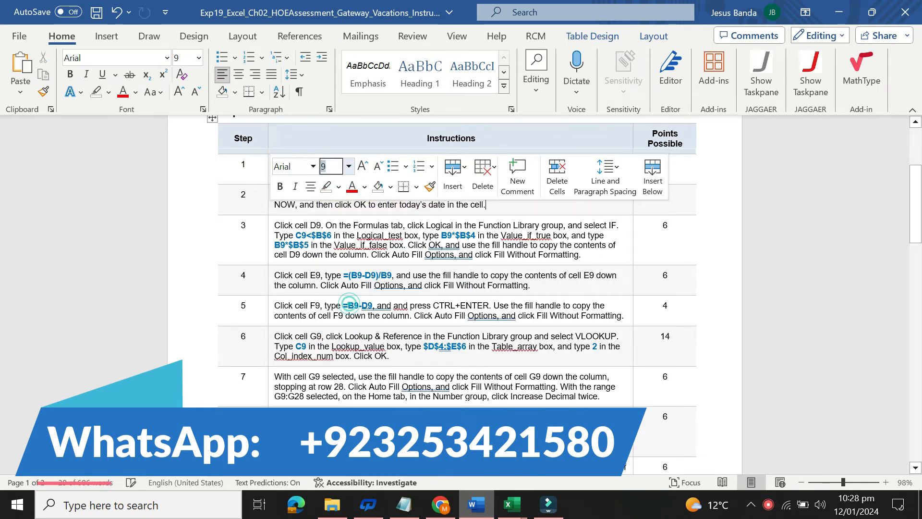
Set the step 3 IF function instruction text to 16 pt and highlight it in yellow
left_click(272, 243)
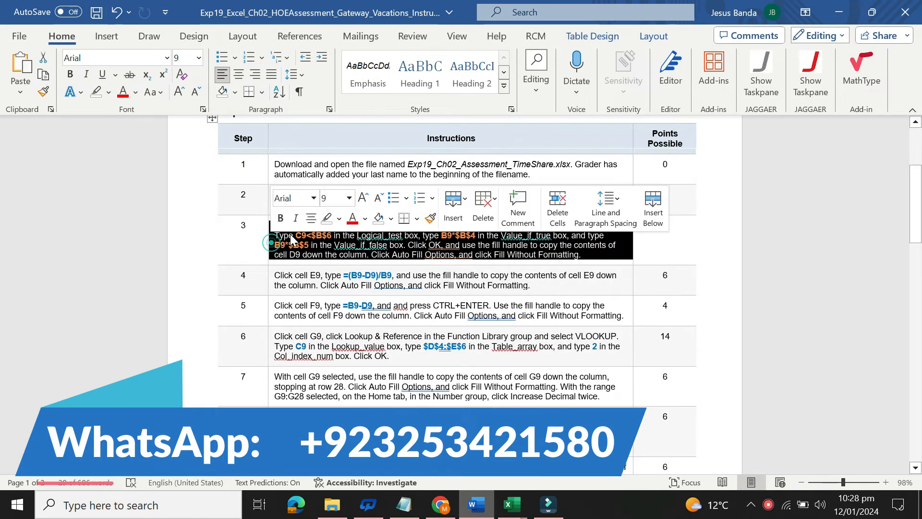
left_click(348, 200)
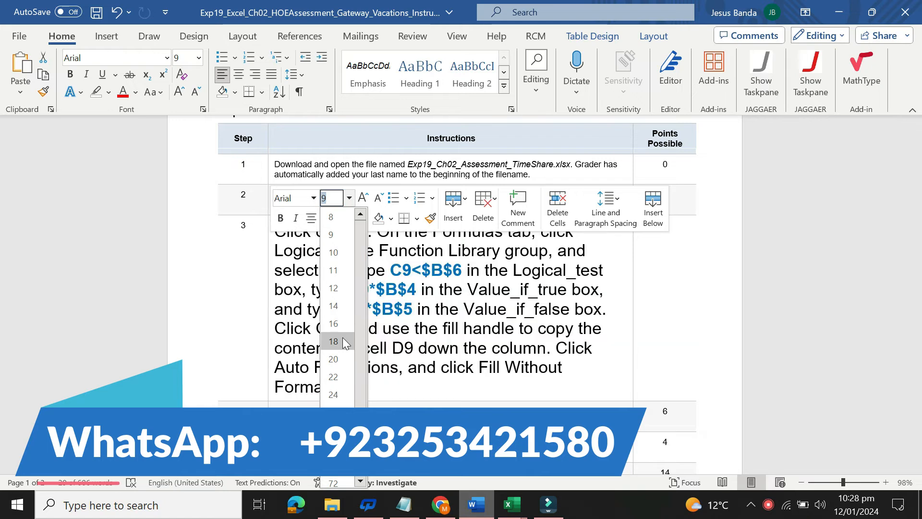
left_click(342, 329)
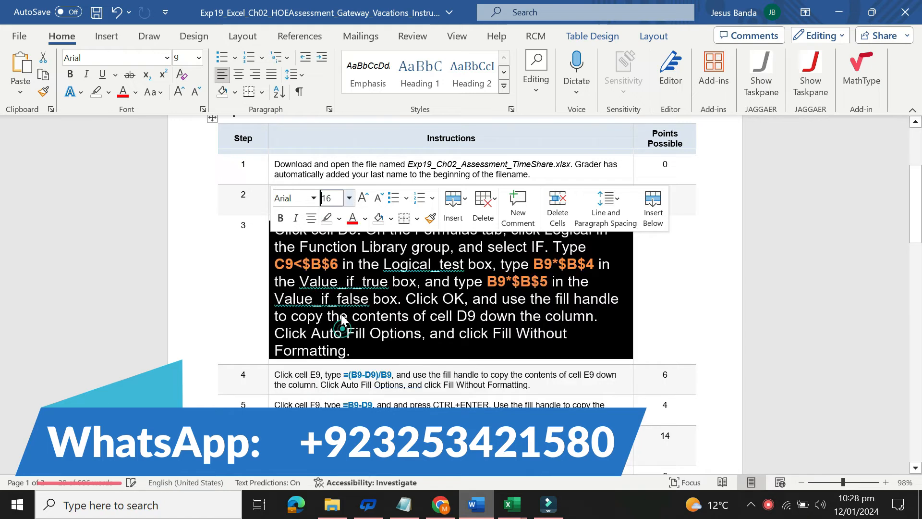
left_click(339, 220)
left_click(329, 272)
Read through the enlarged step 3 instruction on the IF function for cell D9, selecting its text along the way
left_click(303, 264)
left_click_drag(275, 229, 357, 230)
left_click(286, 234)
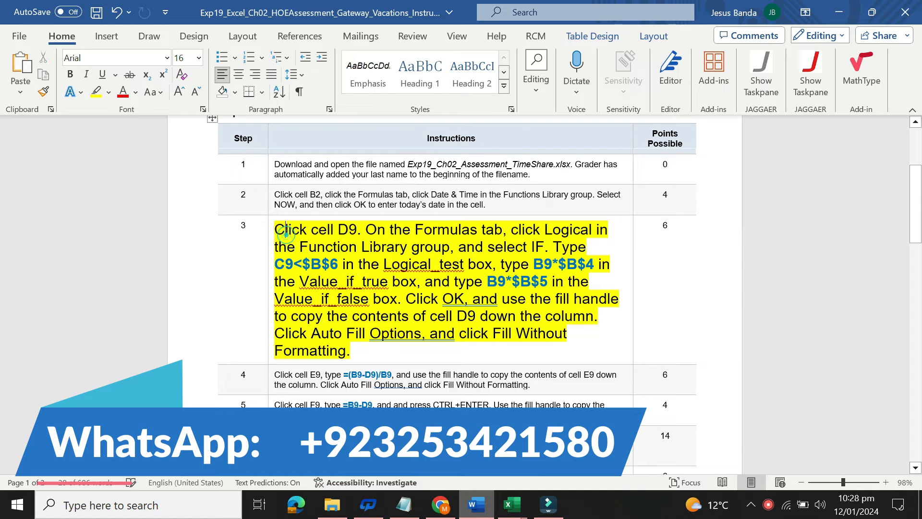
key("alt")
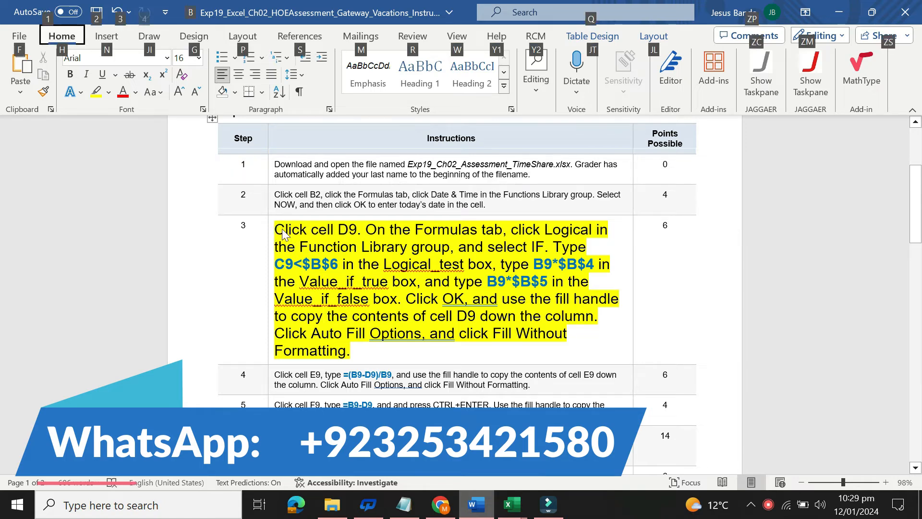
key("alt")
left_click(283, 230)
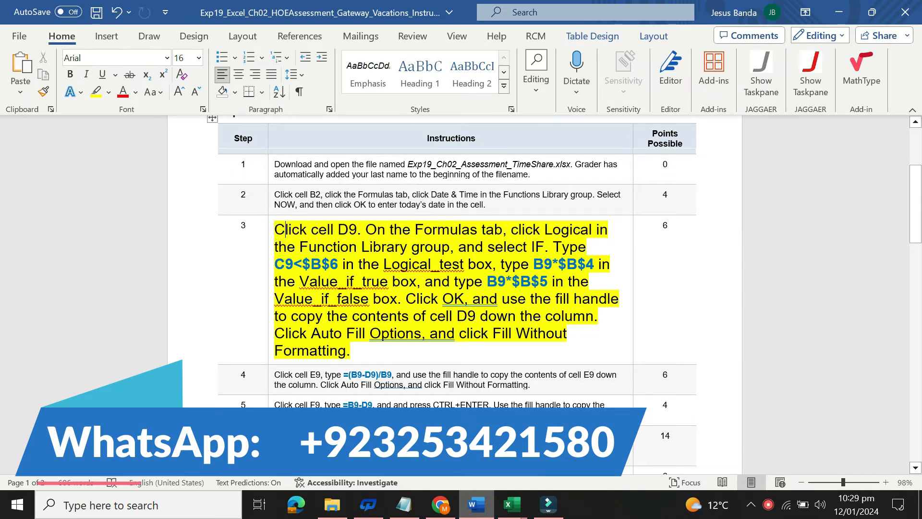
left_click_drag(274, 229, 285, 299)
left_click_drag(304, 299, 351, 350)
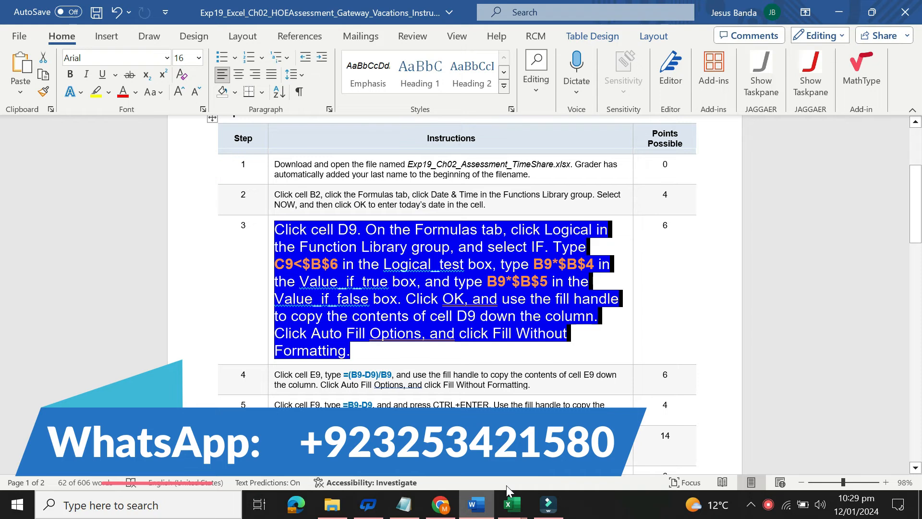
Switch to the timeshare workbook, enter =IF(C9<$B$6,B9*$B$4,B9*$B$5) in cell D9, and fill it down the Down Payment column
left_click(512, 504)
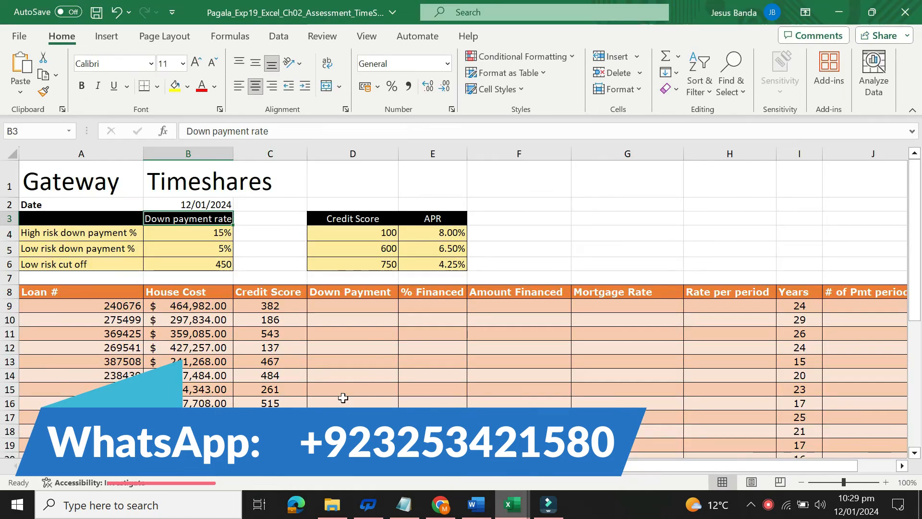
left_click(329, 305)
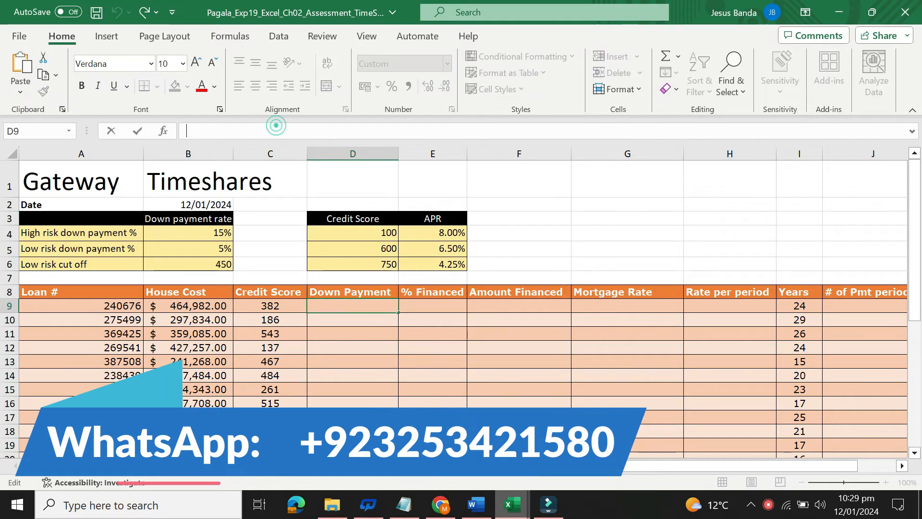
type("=IF(C9<$B$6,B9*$B$4,B9*$B$5)")
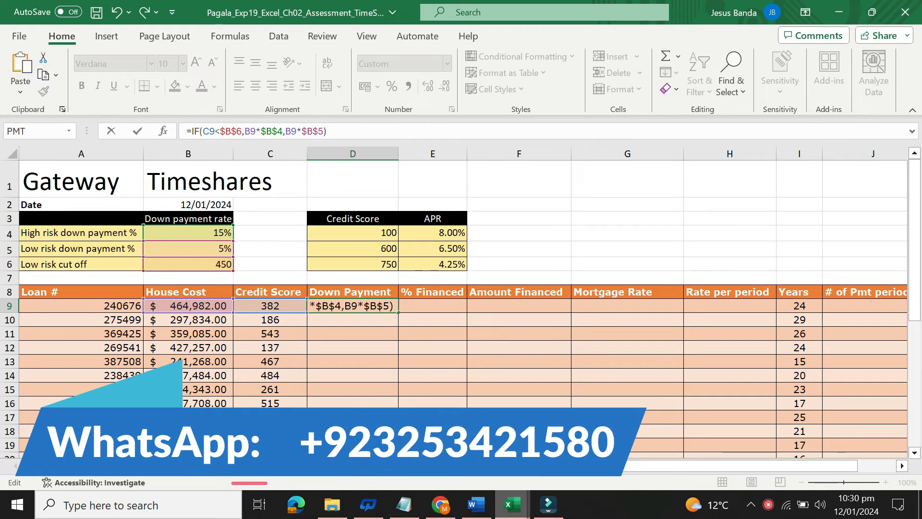
key("Return")
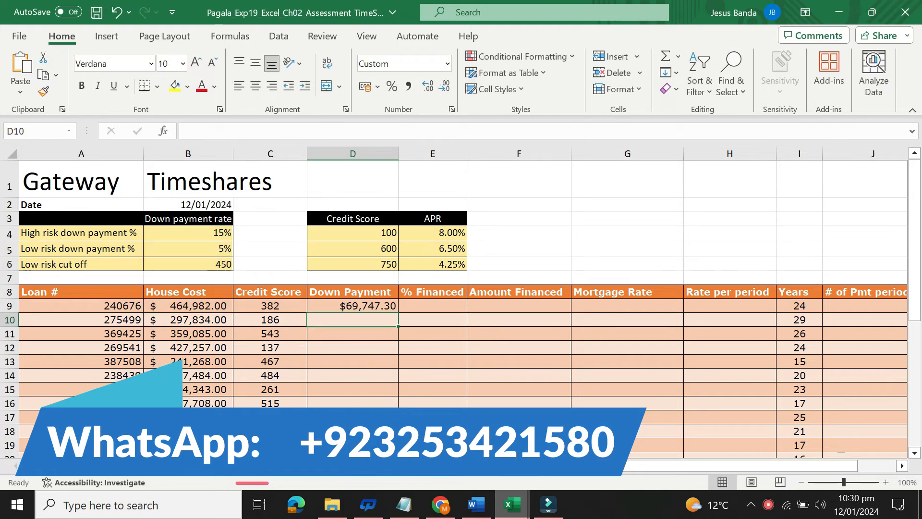
left_click(387, 304)
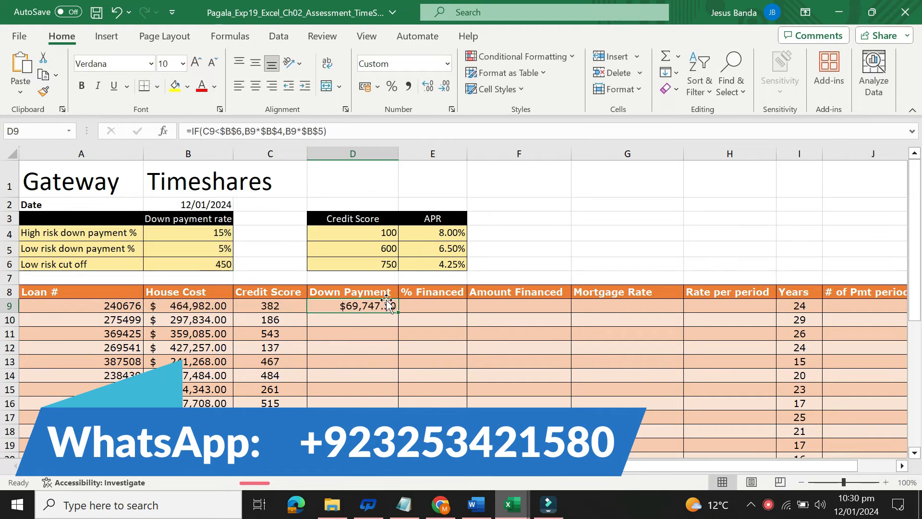
double_click(397, 312)
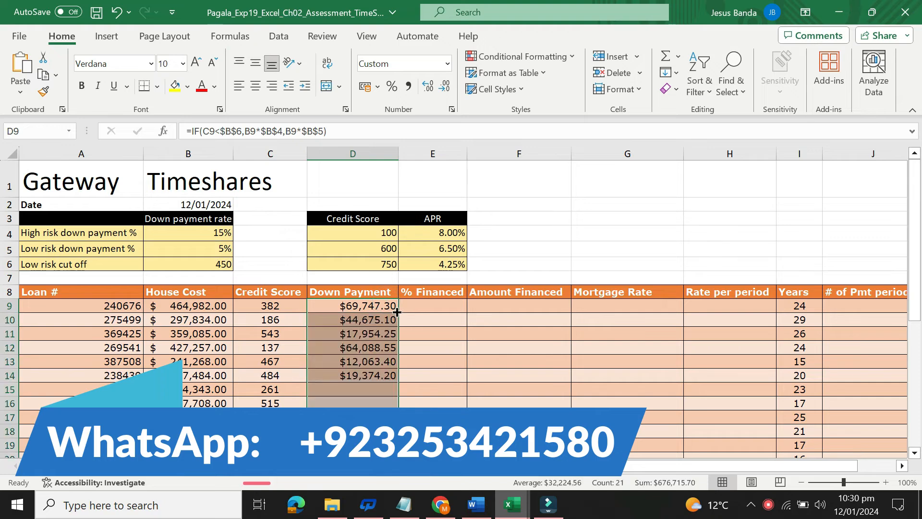
Clear the surplus formula copy from cell D29 in the Total row
left_click_drag(914, 218, 921, 353)
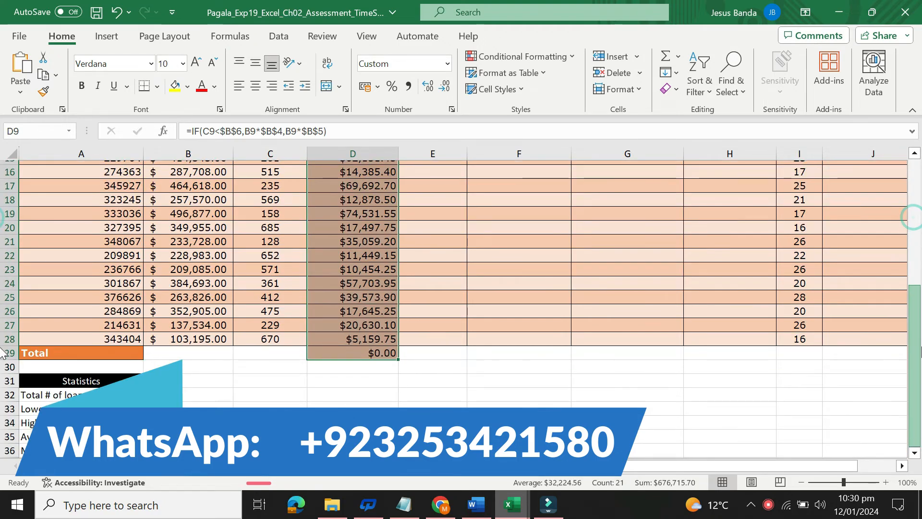
left_click(386, 353)
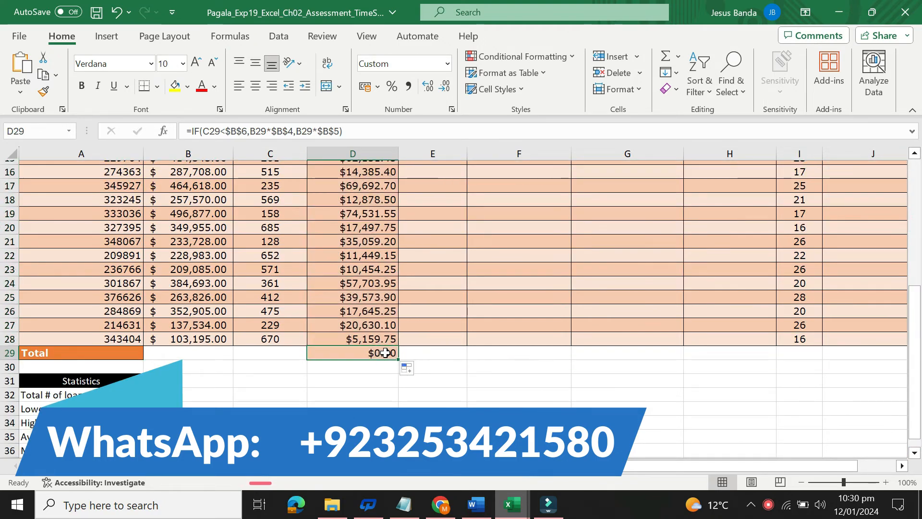
key("Delete")
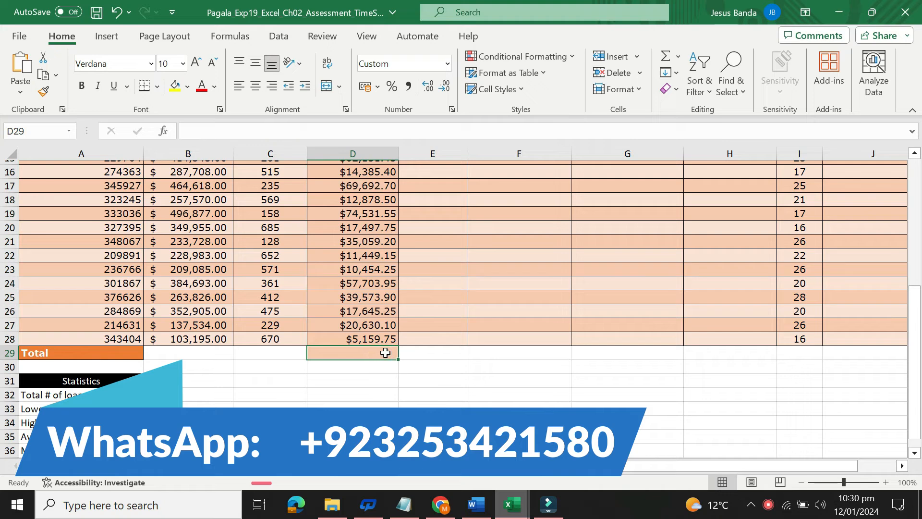
left_click(427, 370)
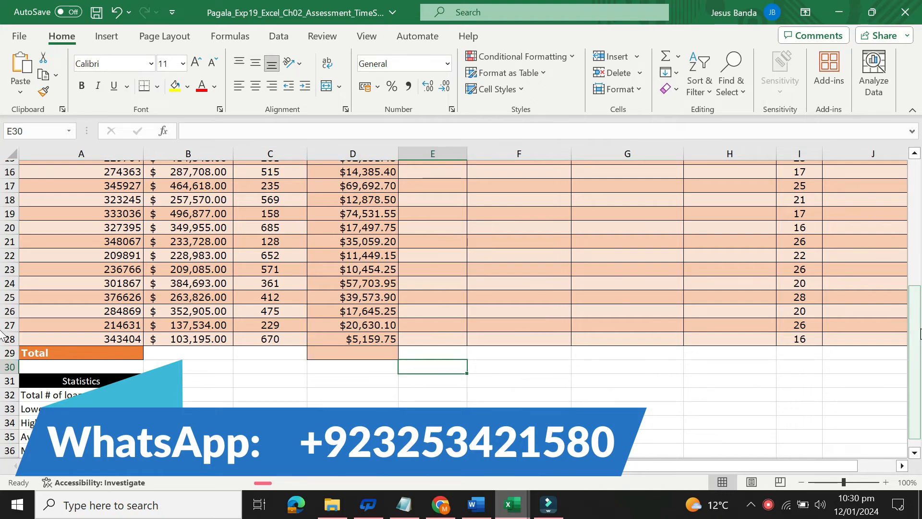
scroll(3, 335, "up", 5)
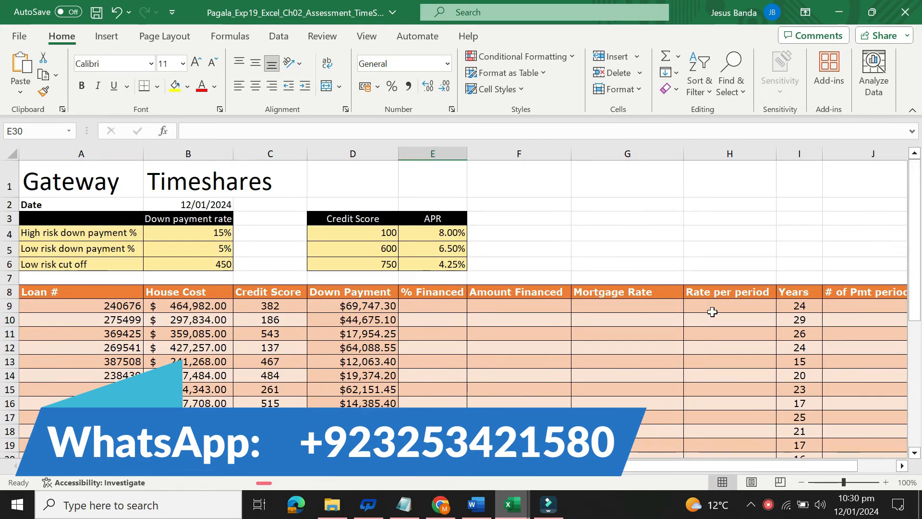
Switch to the Word instructions, set the step 3 instruction text back to 9 pt, and remove its highlight
left_click(475, 504)
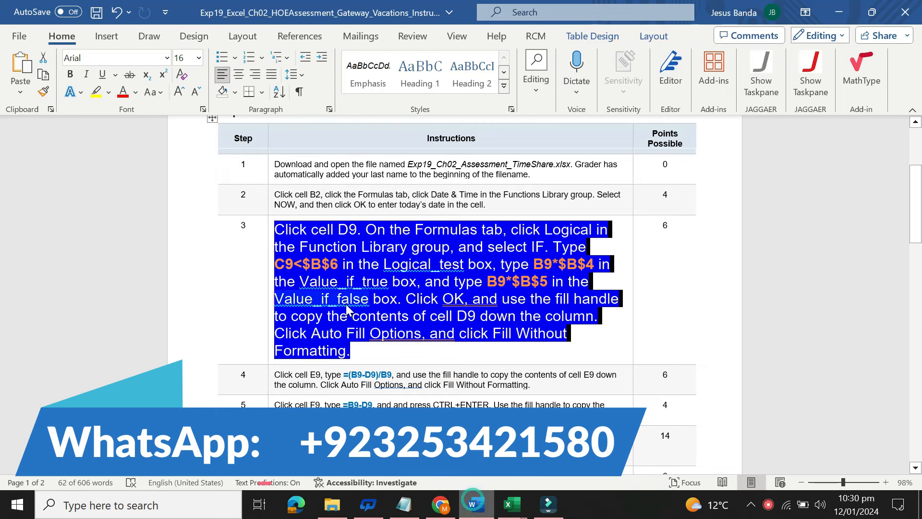
left_click(270, 265)
left_click(351, 221)
left_click(347, 266)
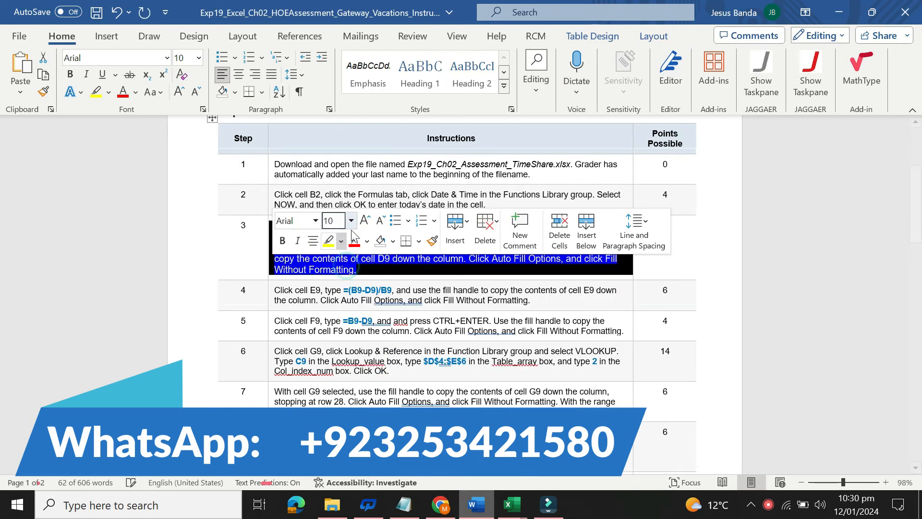
left_click(379, 222)
left_click(341, 240)
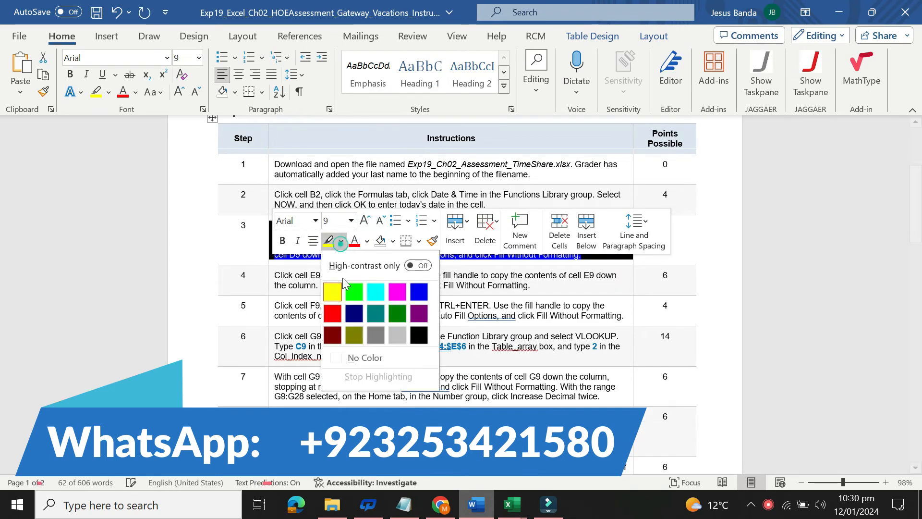
left_click(352, 359)
Set the step 4 instruction text to 16 pt, highlight it in yellow, and select it while reading
left_click(271, 272)
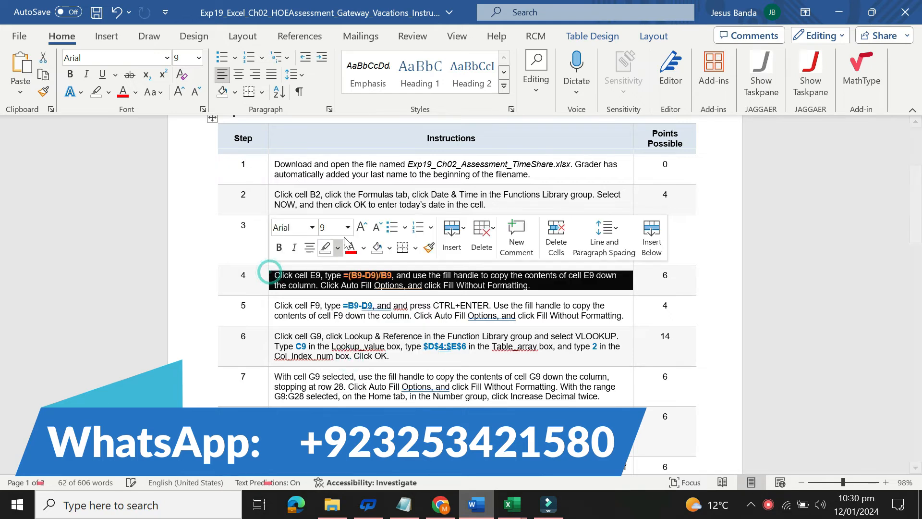
left_click(348, 227)
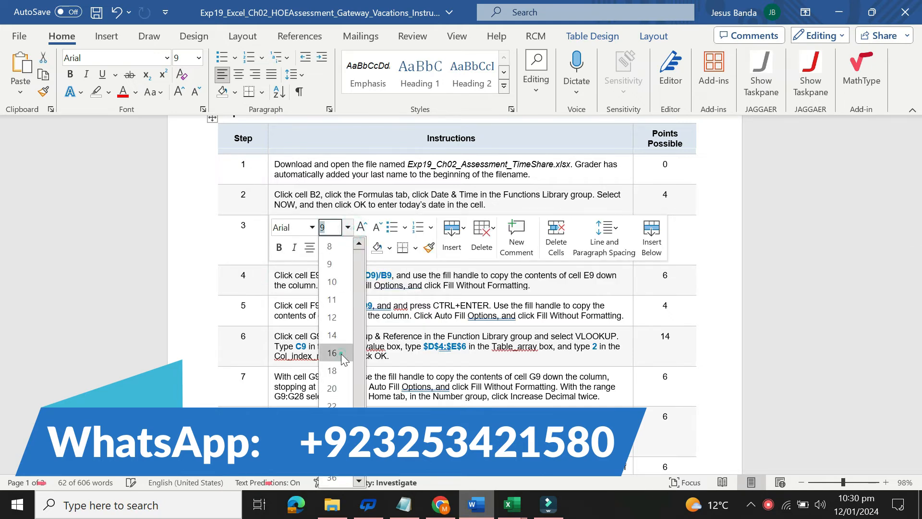
left_click(341, 353)
left_click(339, 250)
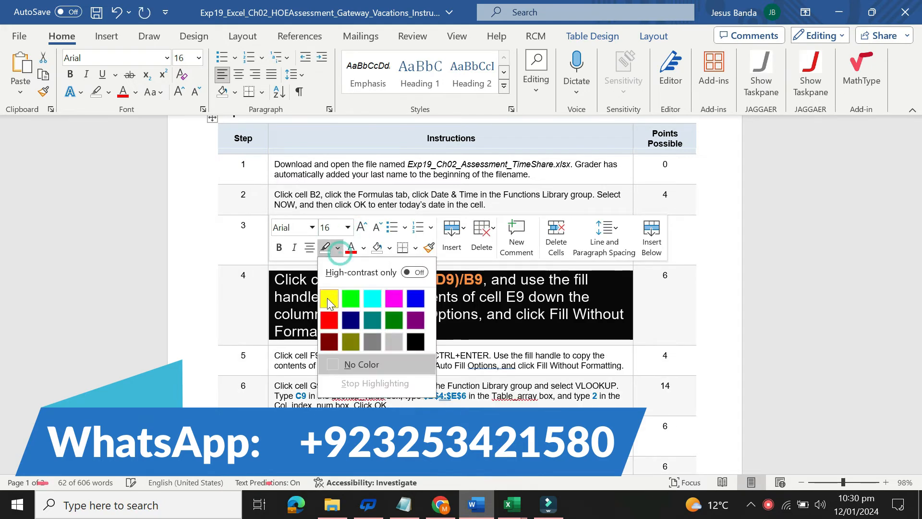
left_click(328, 297)
left_click(320, 297)
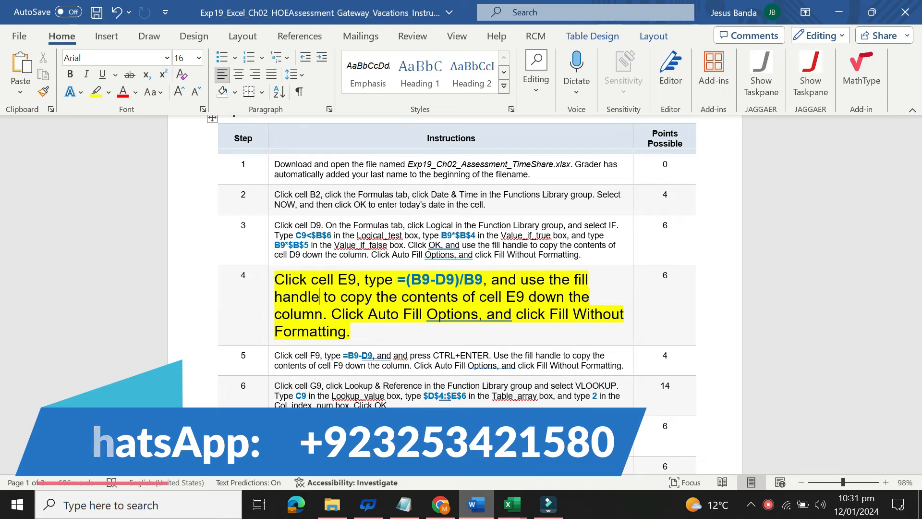
left_click_drag(274, 280, 350, 331)
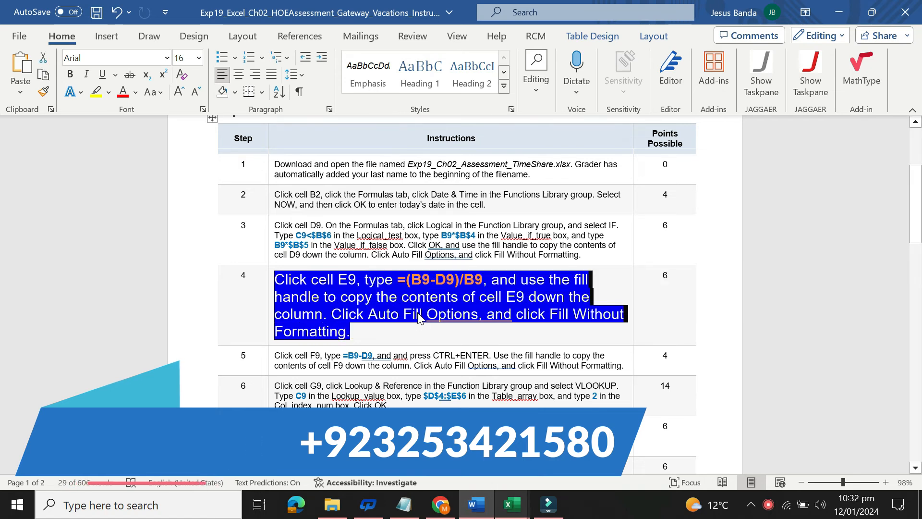
Switch to the timeshare workbook, enter =(B9-D9)/B9 in cell E9, and fill it down the % Financed column
left_click(505, 516)
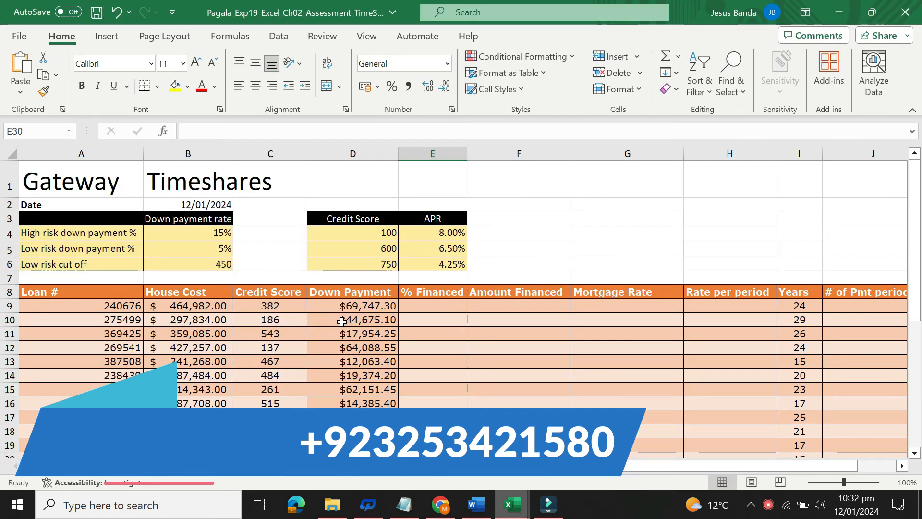
left_click(427, 309)
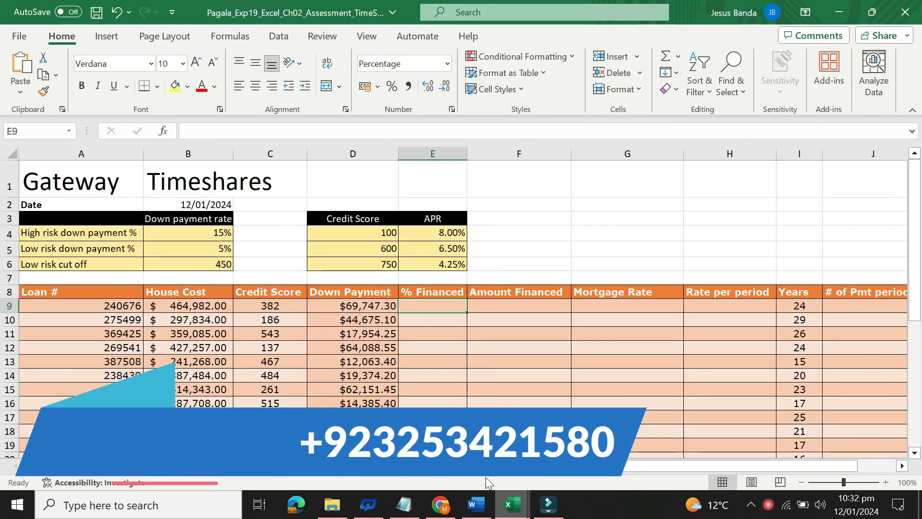
left_click(480, 492)
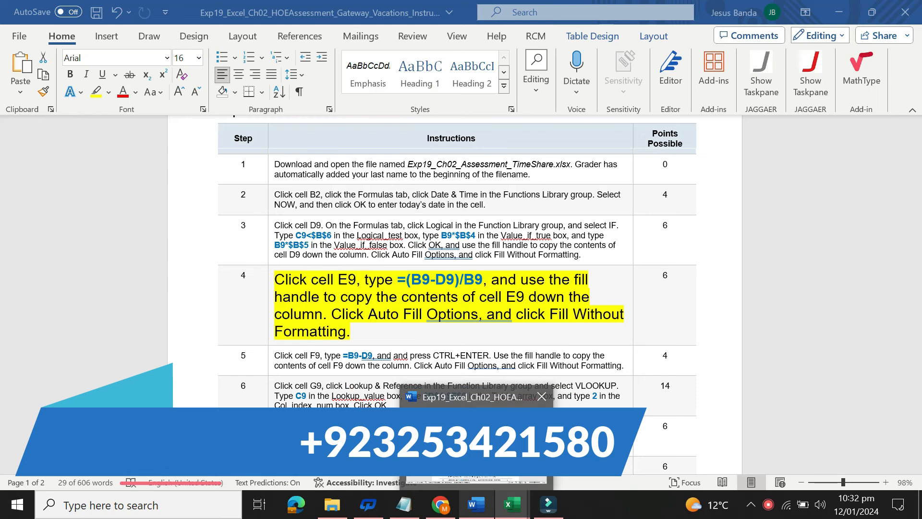
key("alt+Tab")
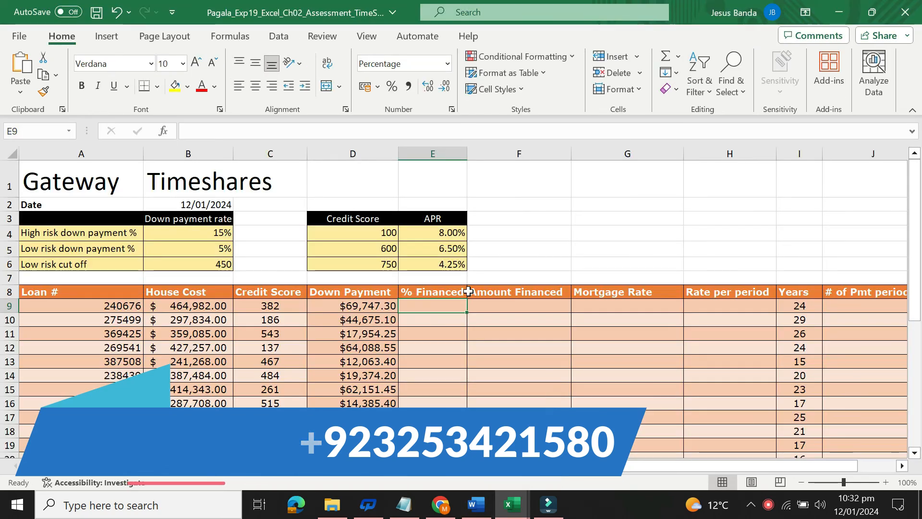
type("=")
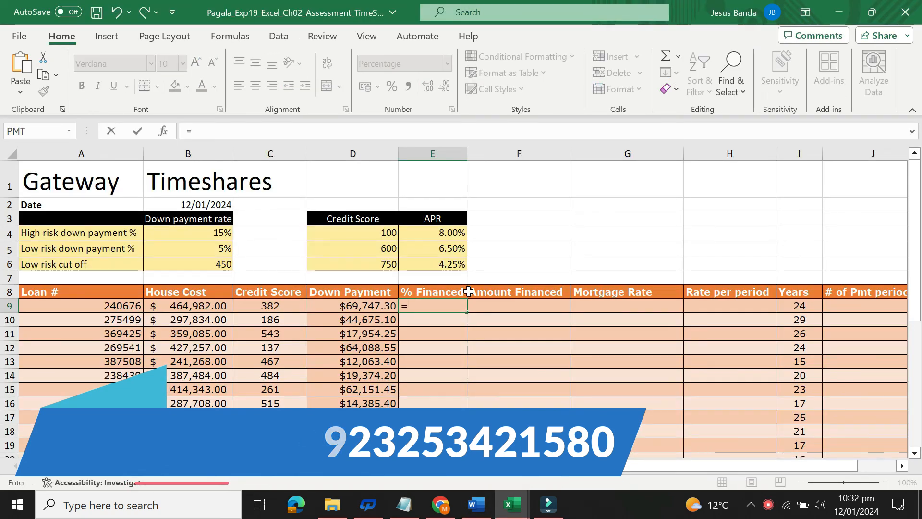
type("(")
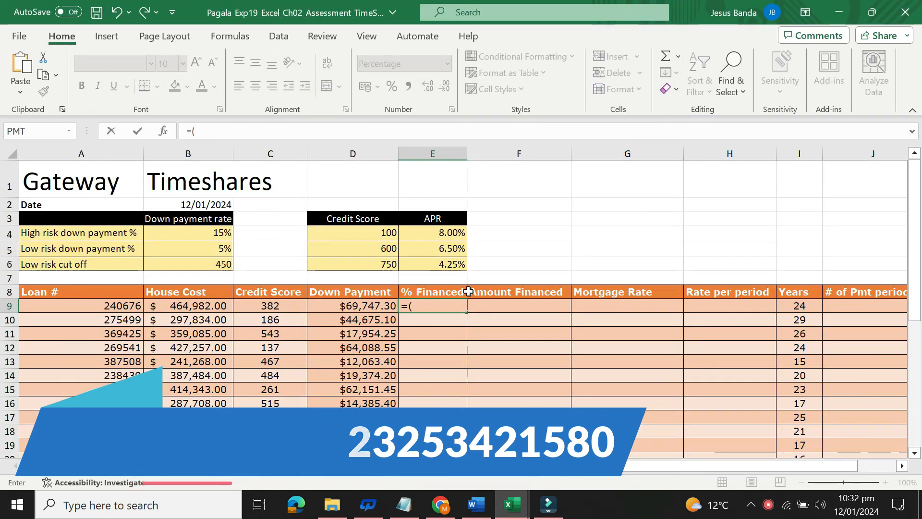
type("B9")
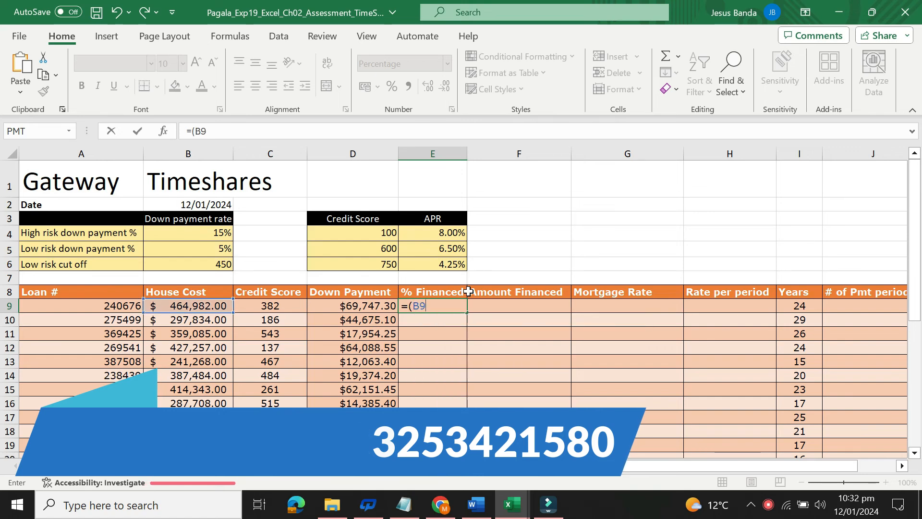
type("-D9")
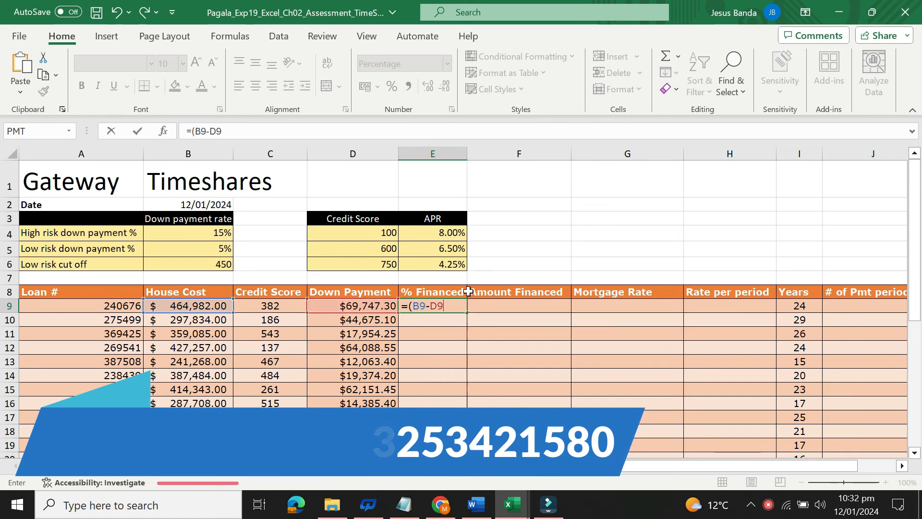
type(")")
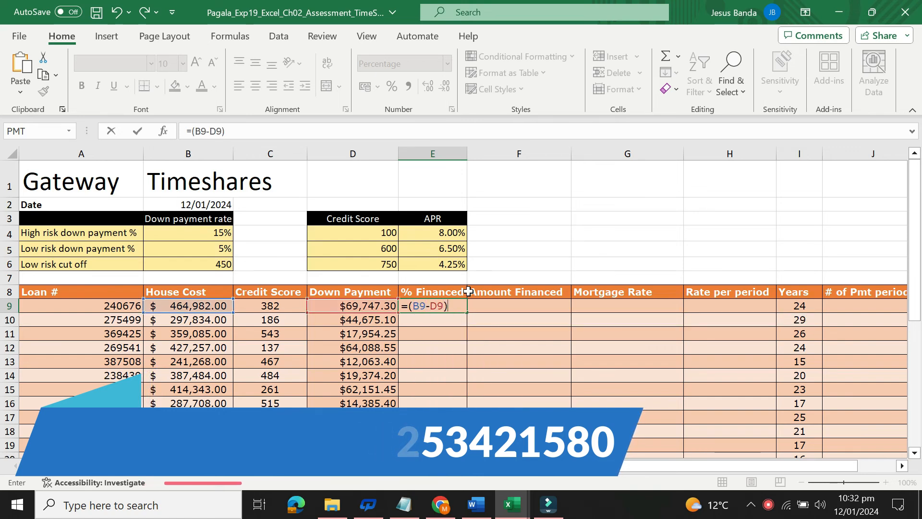
type("/B9")
key("Return")
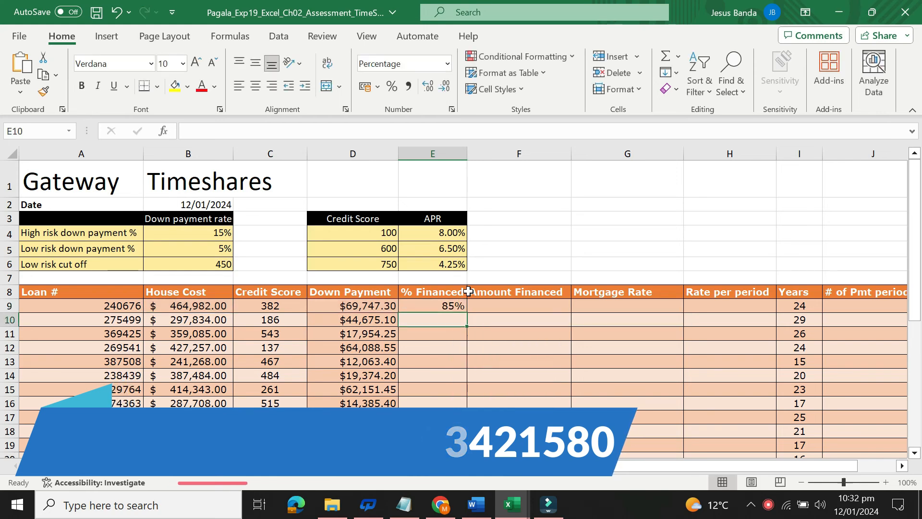
left_click(449, 307)
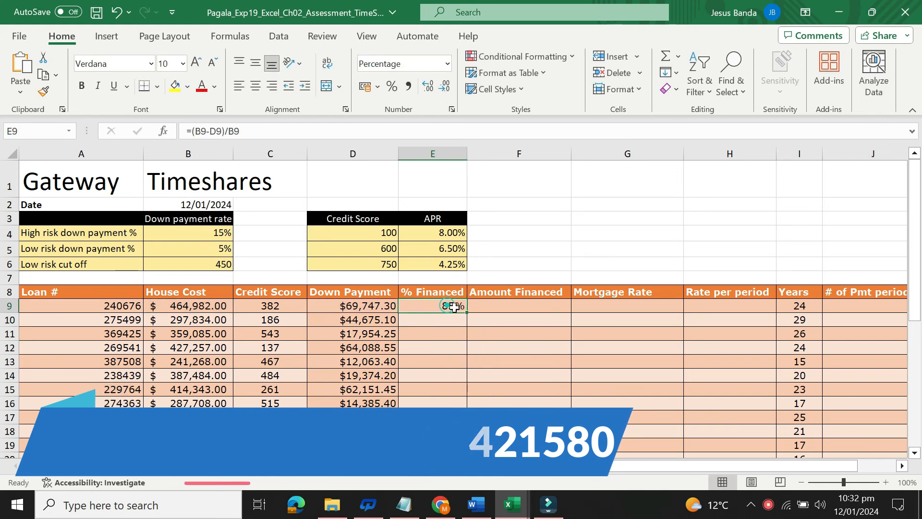
double_click(466, 313)
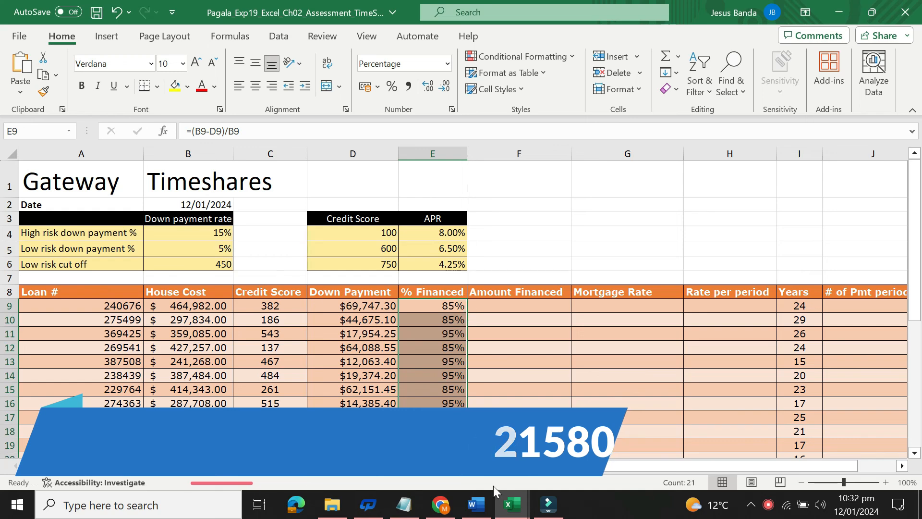
Return to the Word instructions, set the step 4 text back to 9 pt, and remove its highlight
left_click(482, 515)
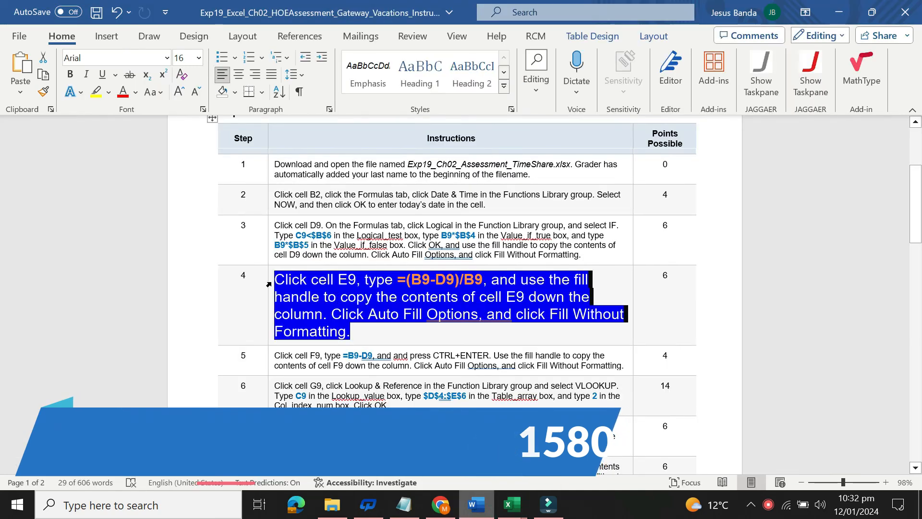
left_click(349, 237)
left_click(345, 275)
key("ctrl+z")
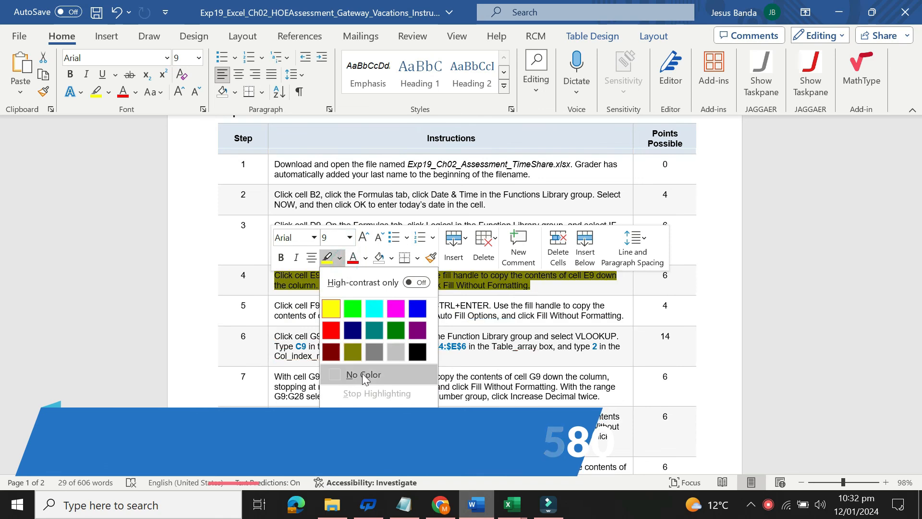
left_click(363, 374)
left_click(578, 315)
Set the step 5 instruction text to 16 pt, highlight it in yellow, and select it while reading
left_click_drag(921, 199, 921, 225)
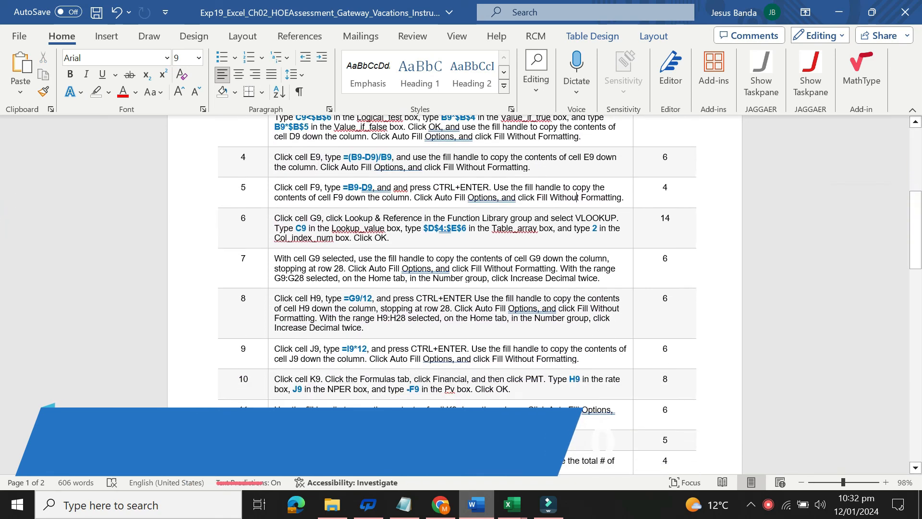
left_click(269, 199)
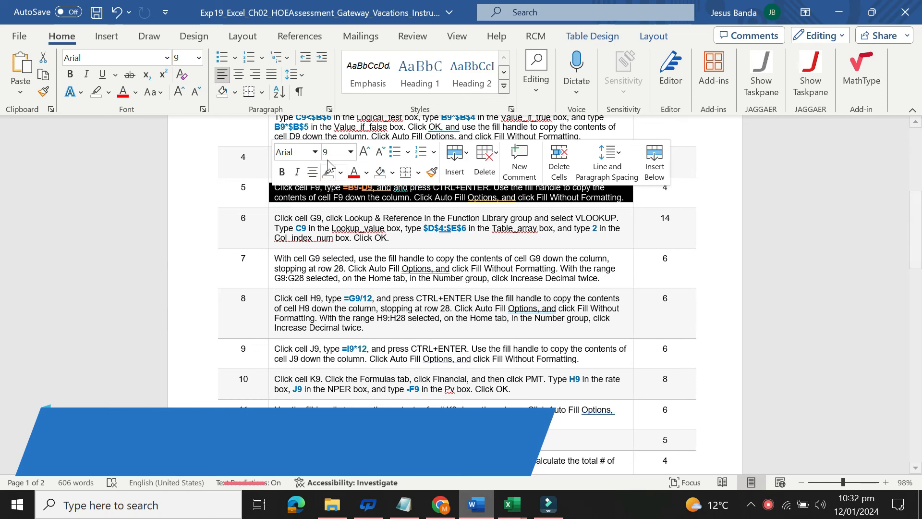
left_click(350, 151)
left_click(343, 278)
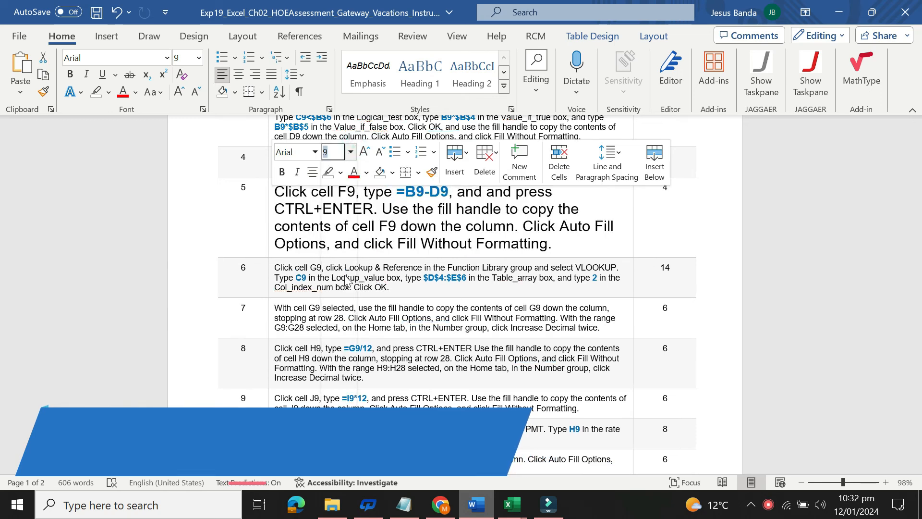
left_click(341, 172)
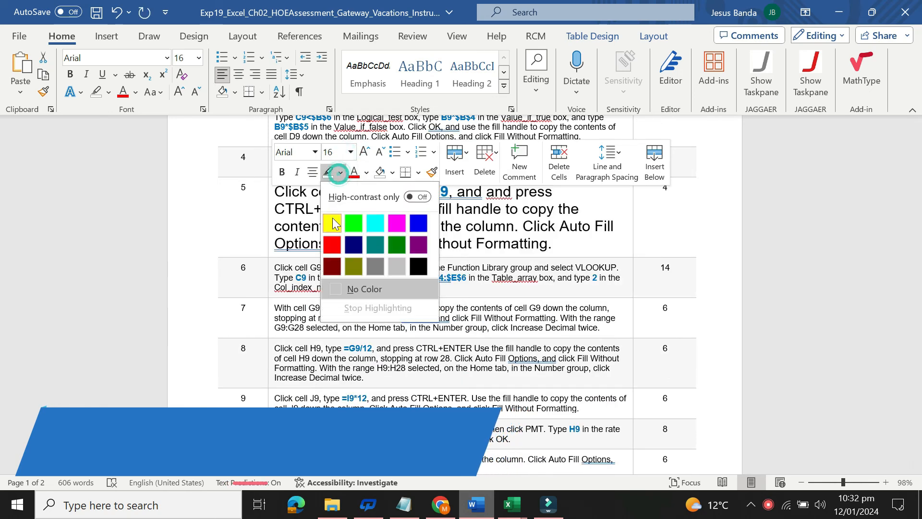
left_click(331, 219)
left_click(300, 208)
left_click_drag(275, 192, 549, 242)
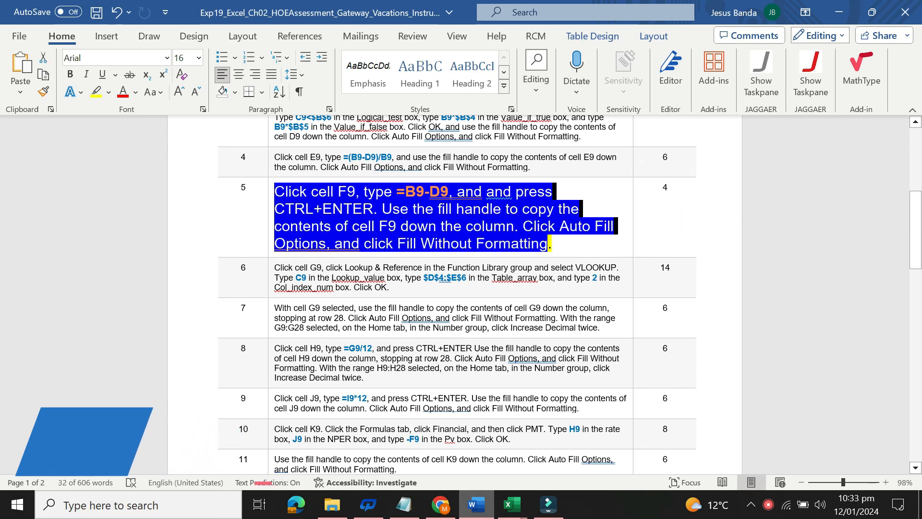
Switch to the timeshare workbook, enter =B9-D9 in cell F9, and fill it down the Amount Financed column
left_click(512, 504)
left_click(458, 457)
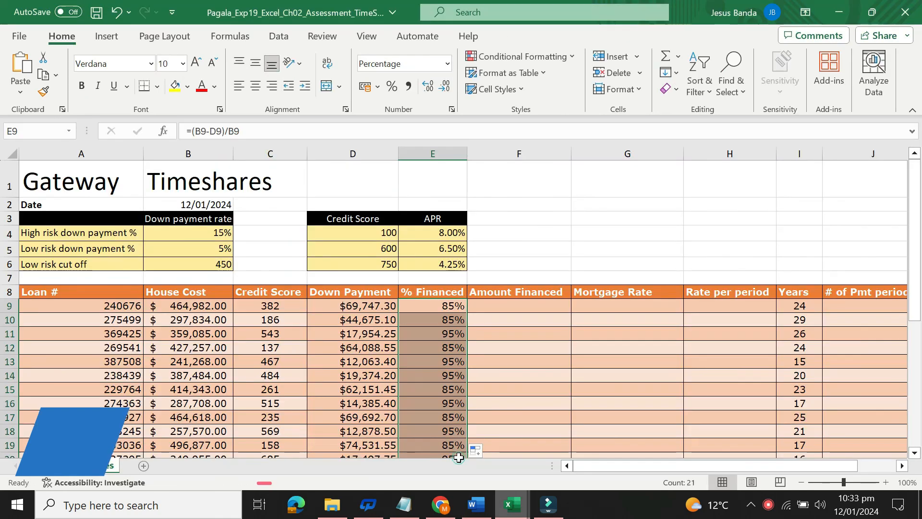
left_click(525, 304)
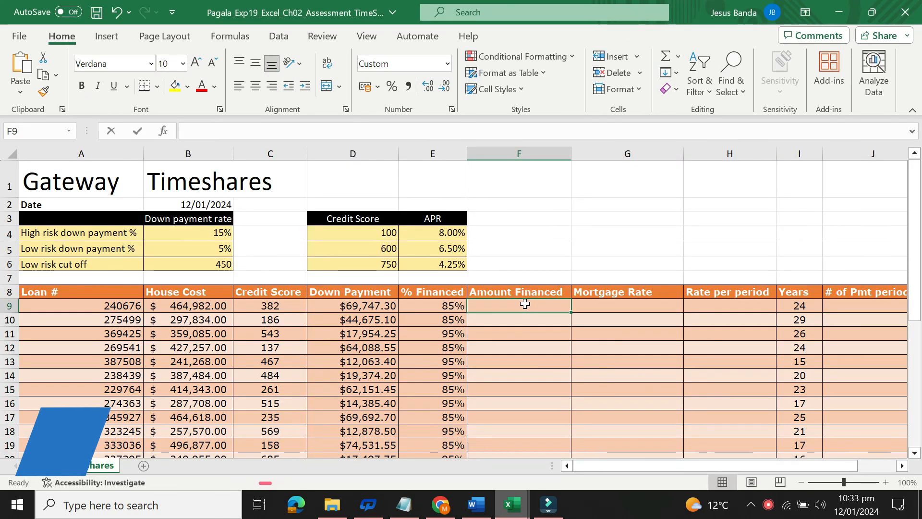
type("=B9")
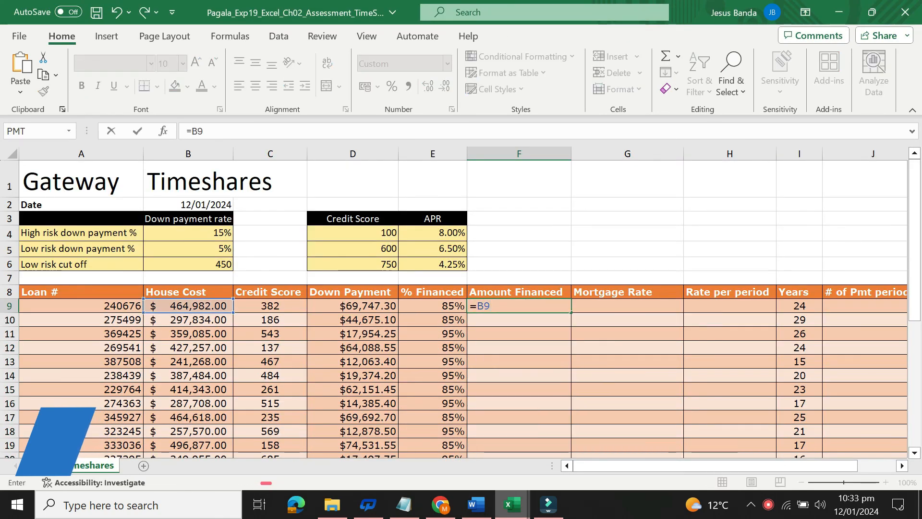
type("-D9")
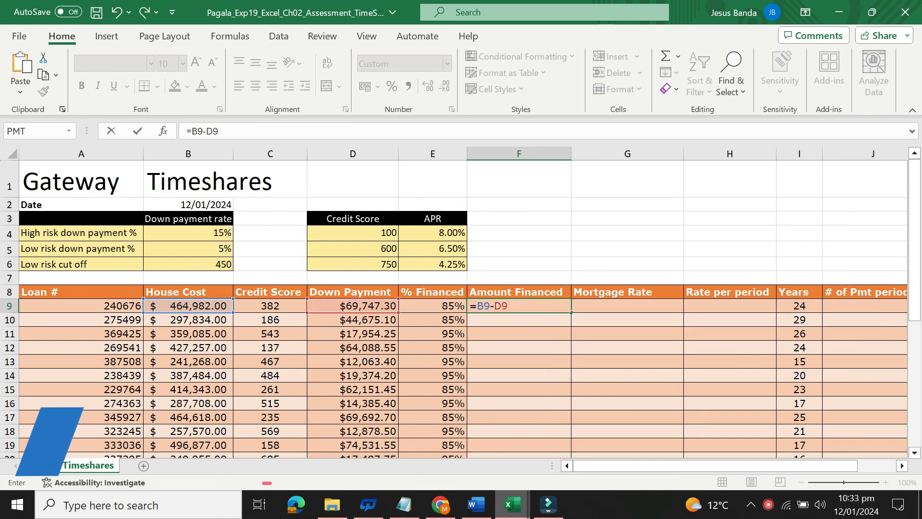
key("Return")
left_click(532, 306)
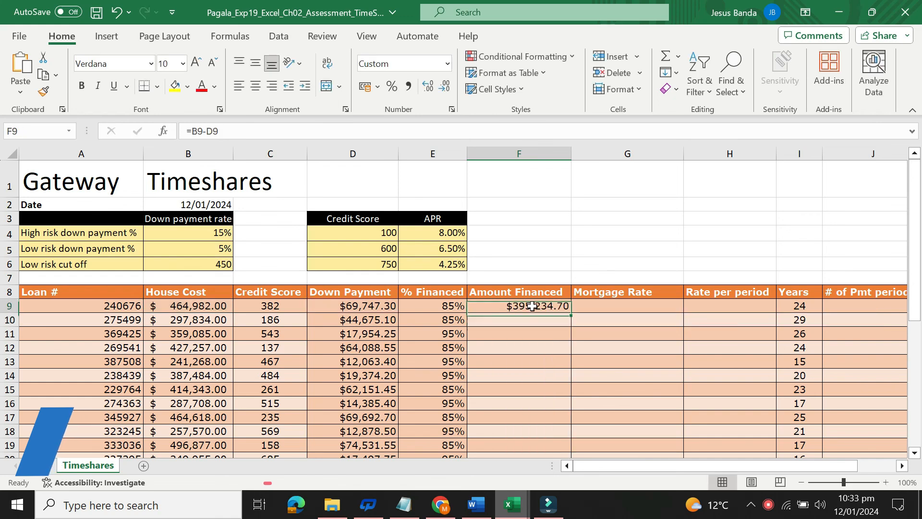
double_click(572, 313)
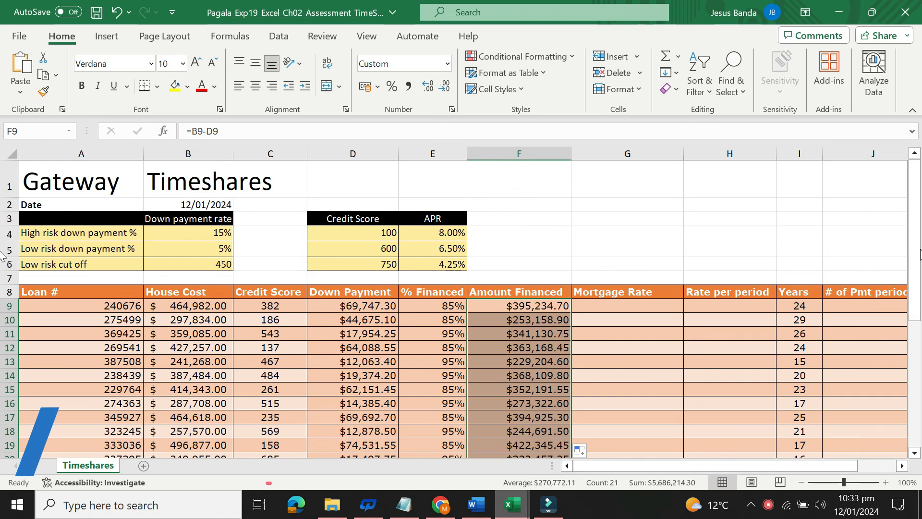
Clear the surplus formula copies from cells E29 and F29 in the Total row
left_click_drag(914, 249, 920, 384)
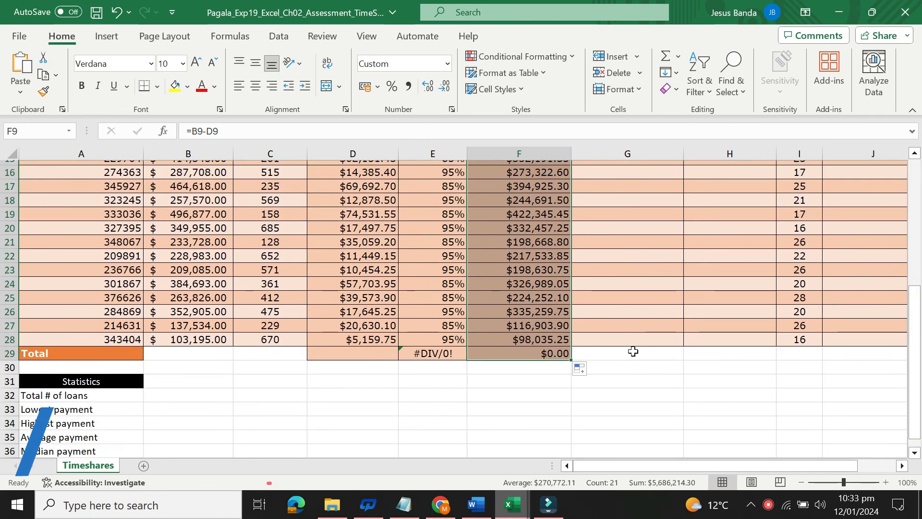
left_click_drag(430, 359, 513, 360)
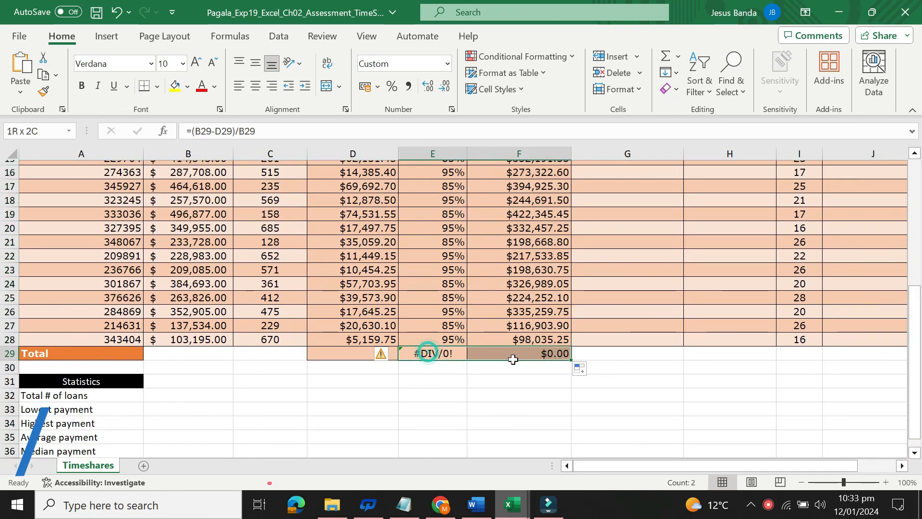
left_click(644, 380)
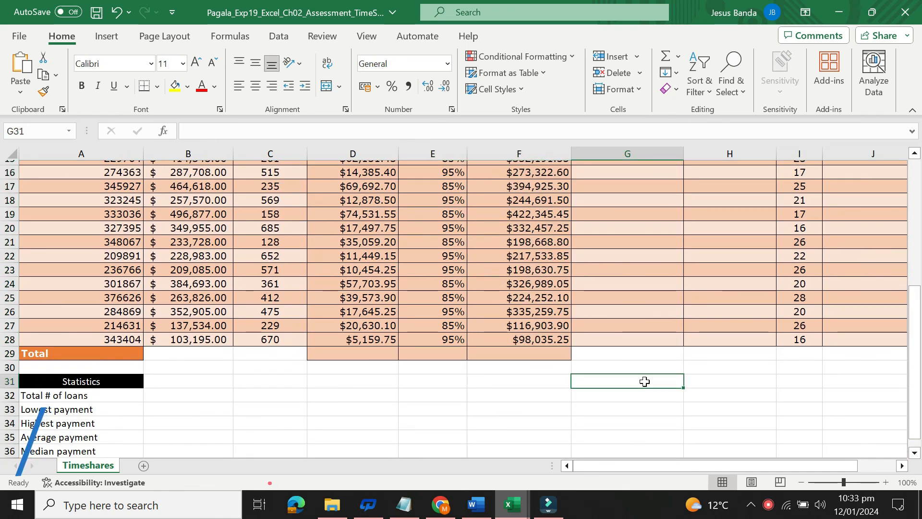
left_click_drag(914, 334, 917, 178)
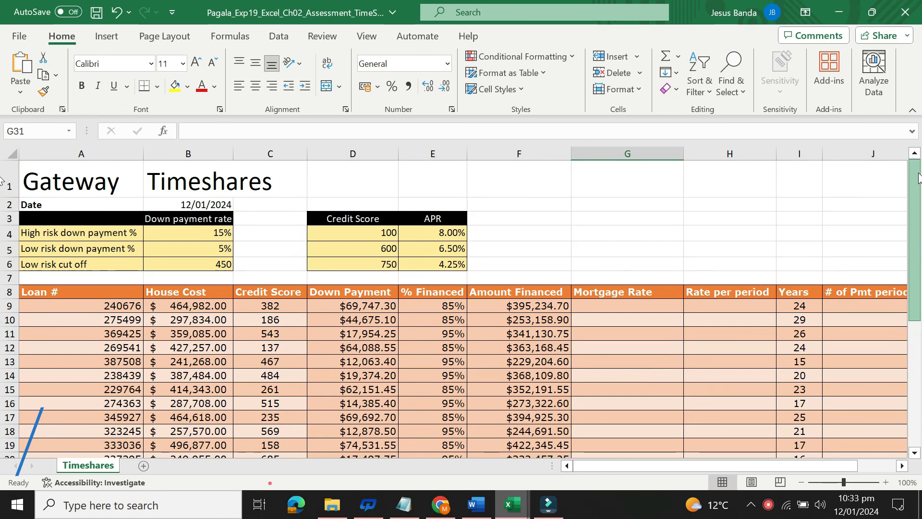
Switch to the Word instructions and open the font size choices for the step 5 instruction text
mouse_move(488, 515)
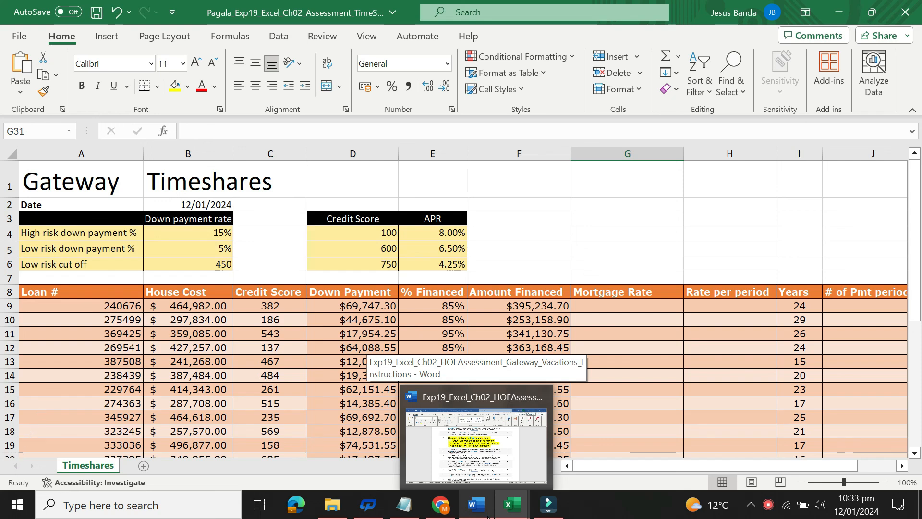
left_click(488, 516)
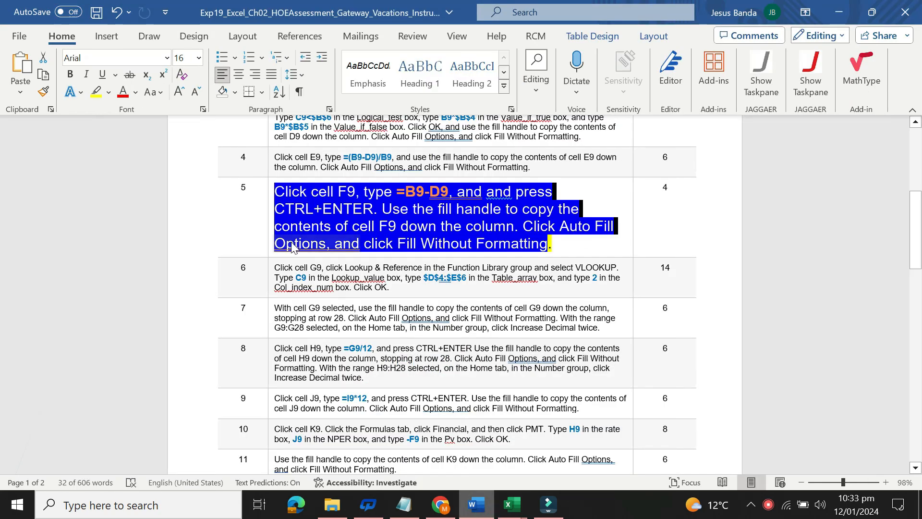
left_click(347, 176)
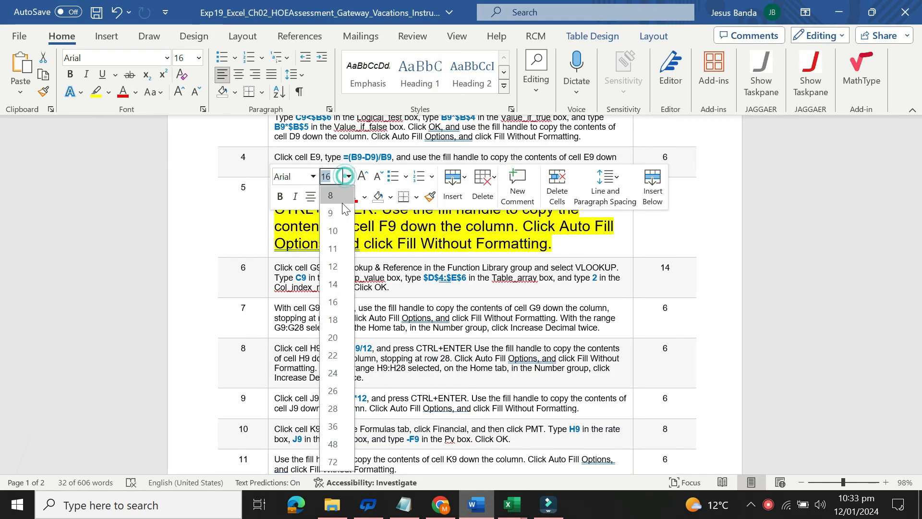